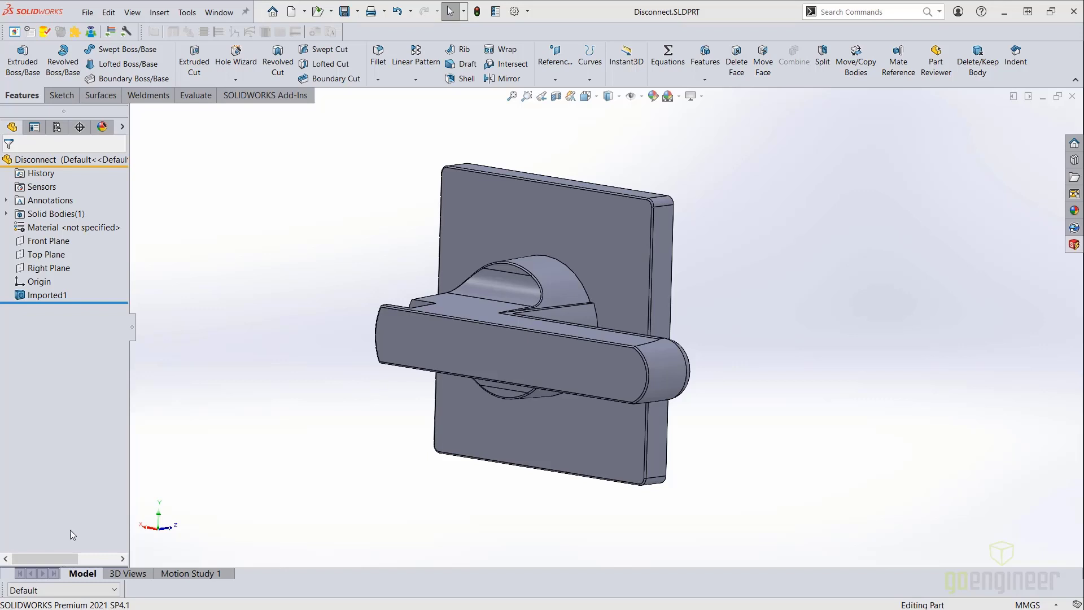
Add a Coincident mate reference using the handle plate's back face as the primary reference.
middle_drag(733, 433, 772, 188)
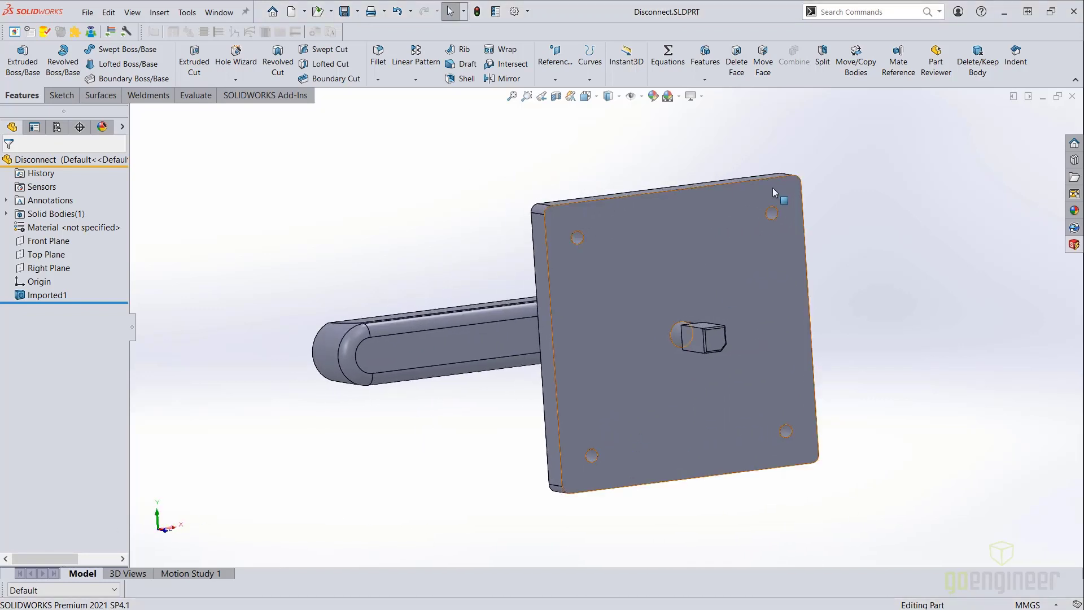
click(906, 69)
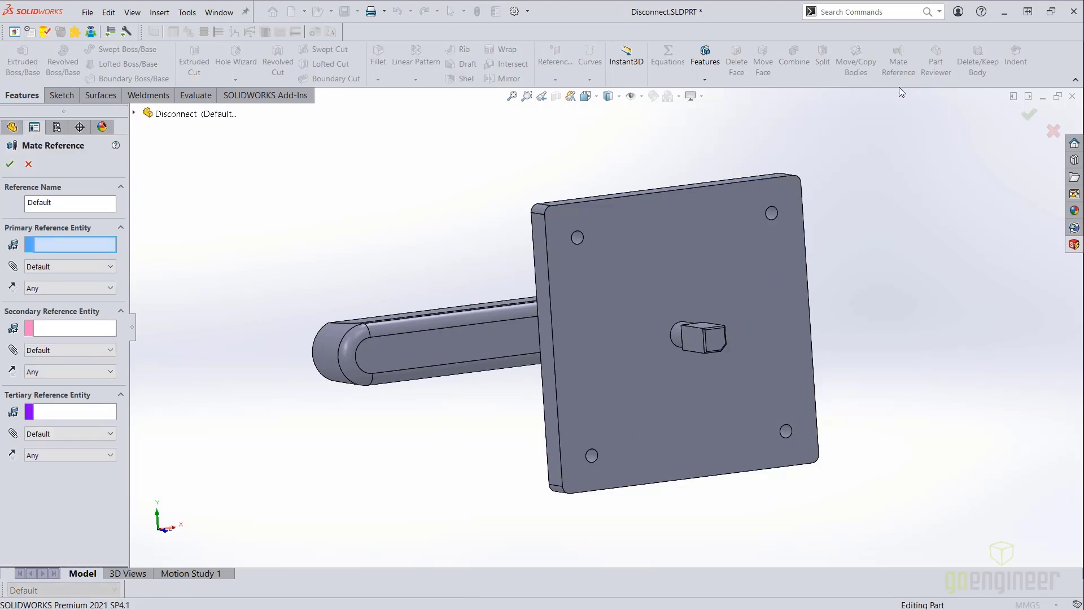
click(693, 258)
click(67, 266)
click(54, 300)
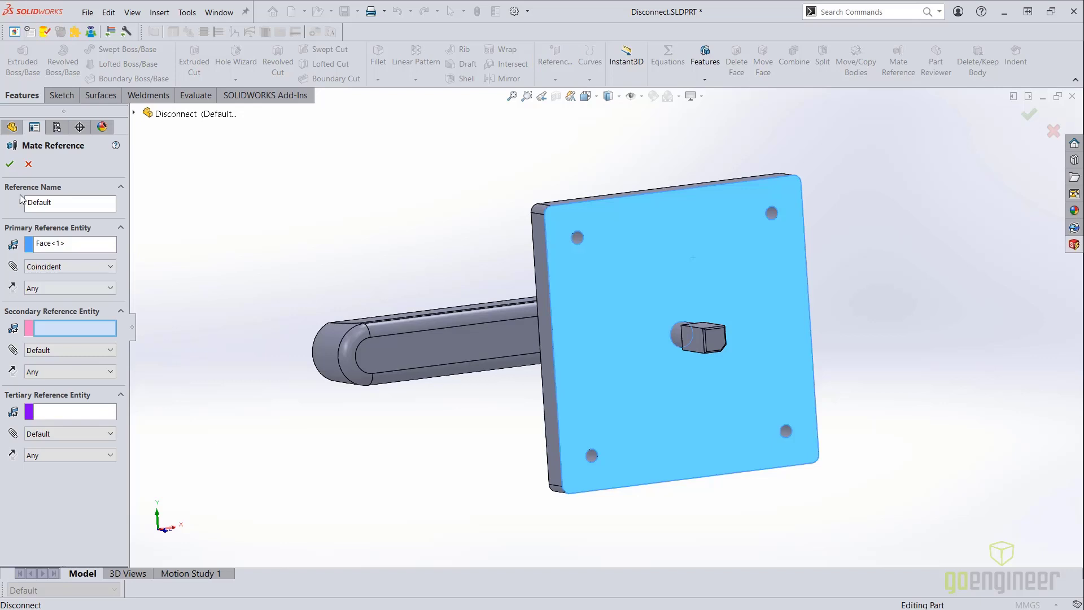
click(10, 163)
middle_drag(205, 295, 318, 295)
In Set Up Assembly, insert the Disconnect part onto the door face with a coincident mate.
click(219, 12)
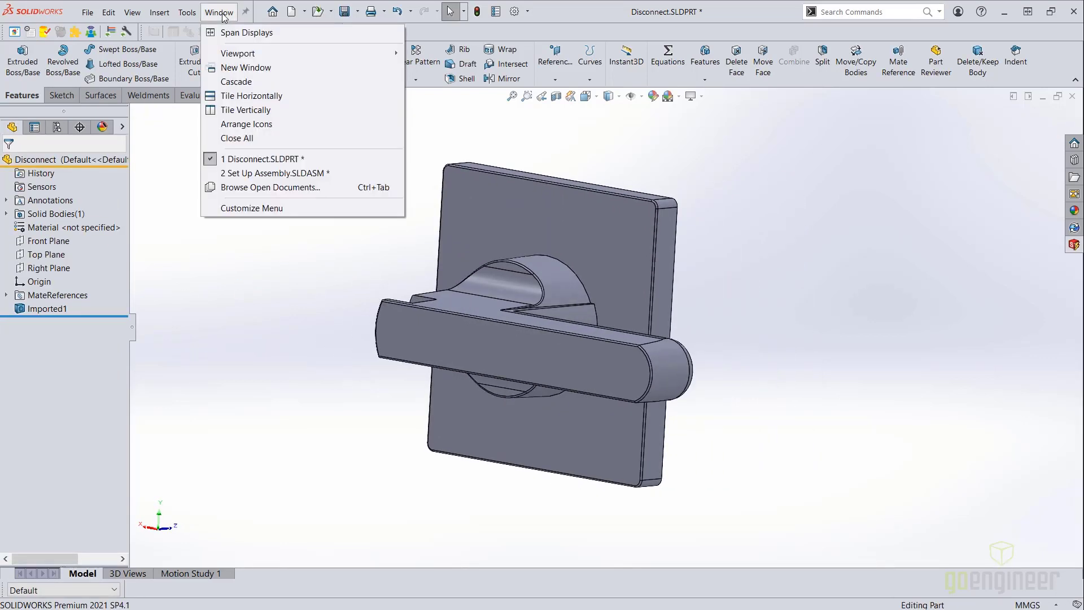
click(271, 174)
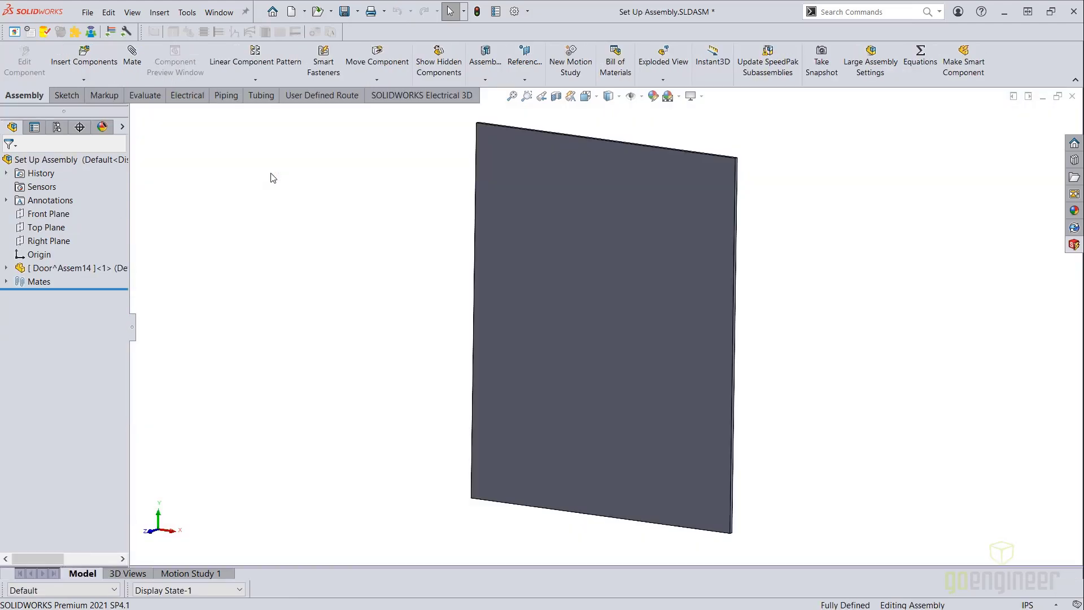
click(100, 57)
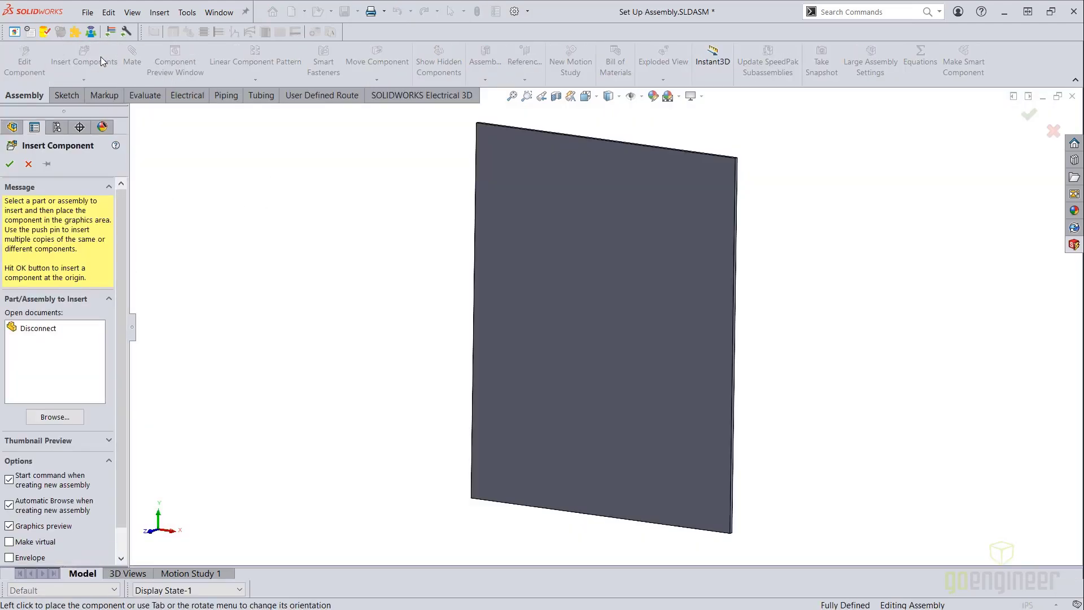
click(46, 332)
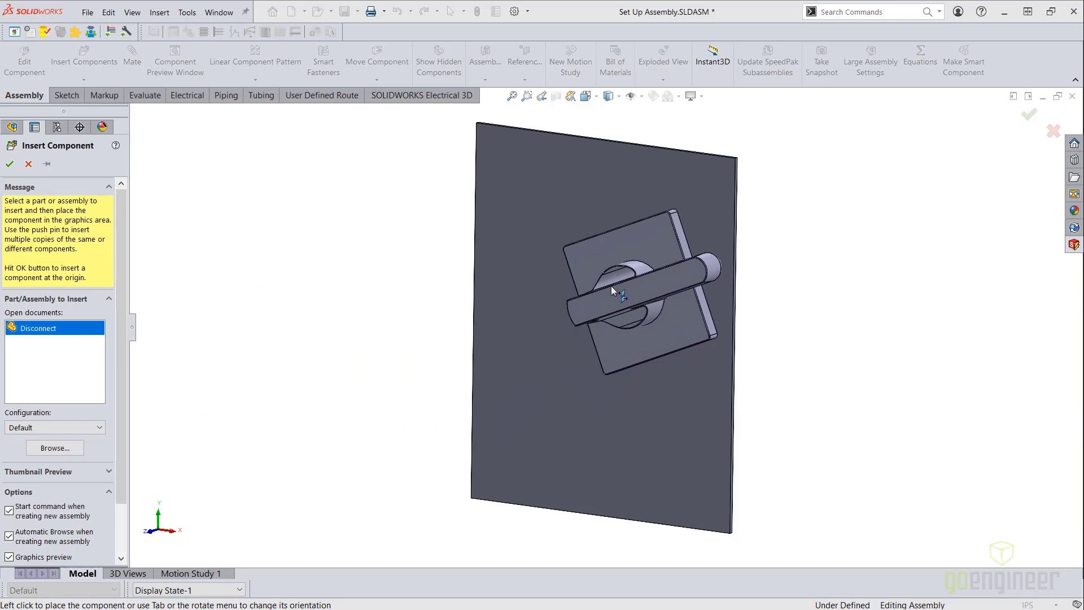
click(606, 277)
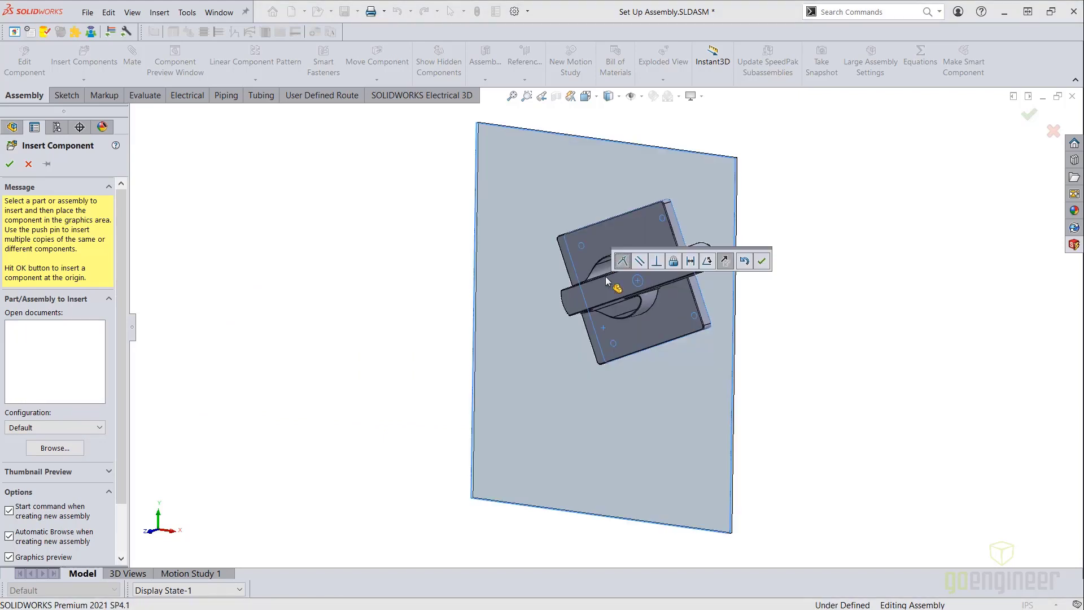
click(762, 261)
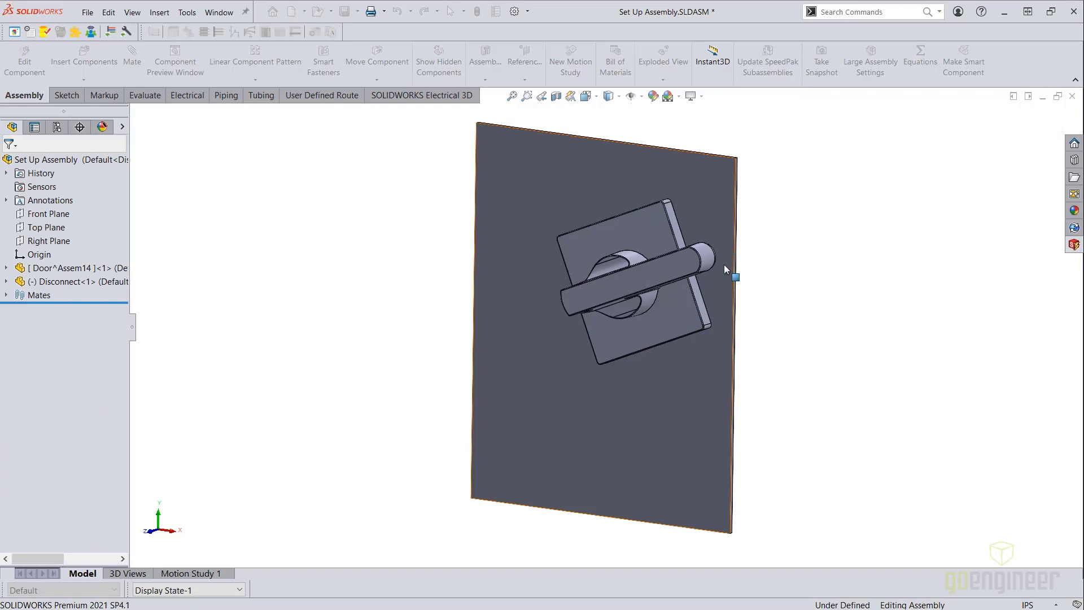
Mate the handle plate's side face parallel to the door's edge face.
scroll(726, 257, down, 5)
click(650, 345)
click(650, 345)
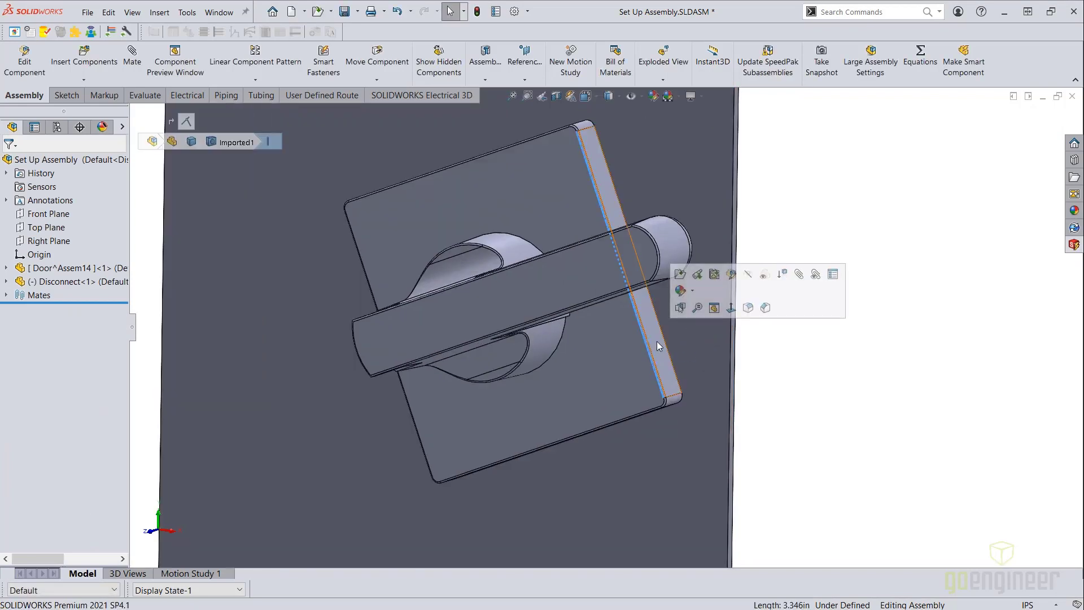
ctrl+click(732, 355)
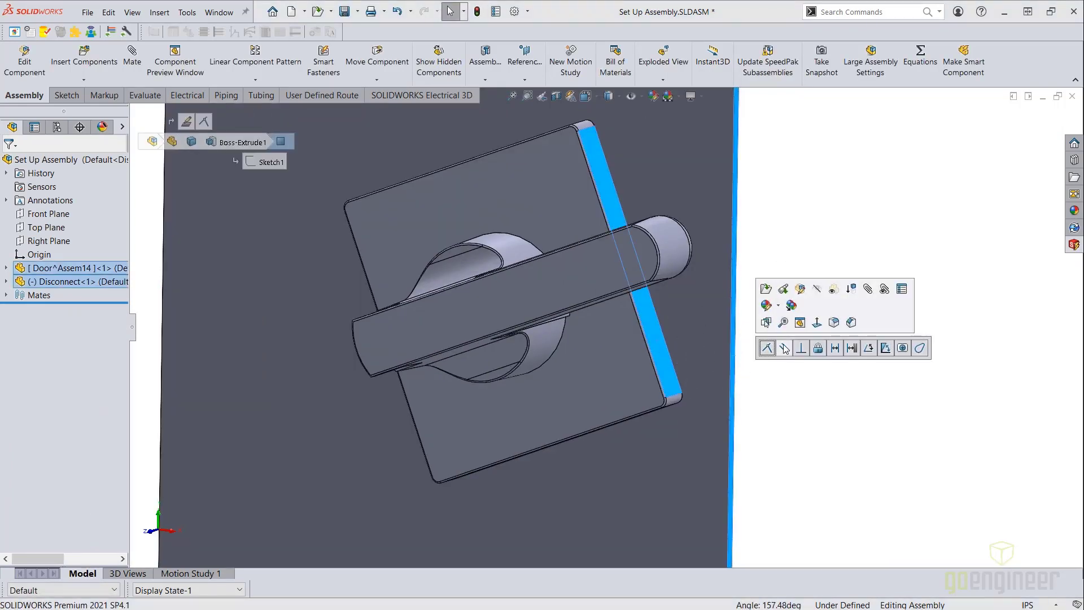
click(785, 348)
click(786, 349)
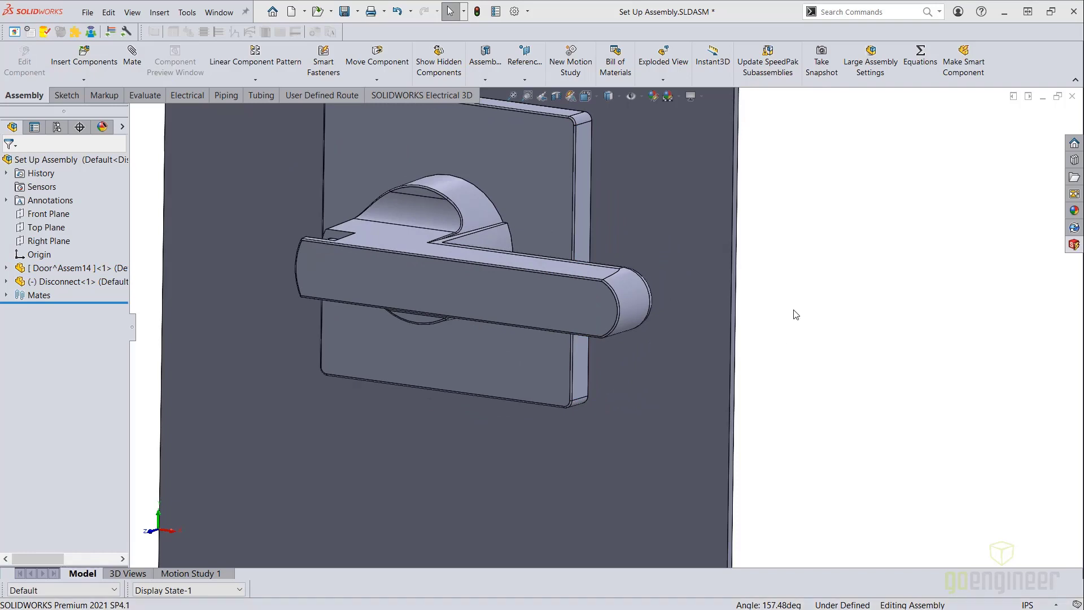
scroll(670, 316, up, 5)
middle_drag(624, 256, 485, 256)
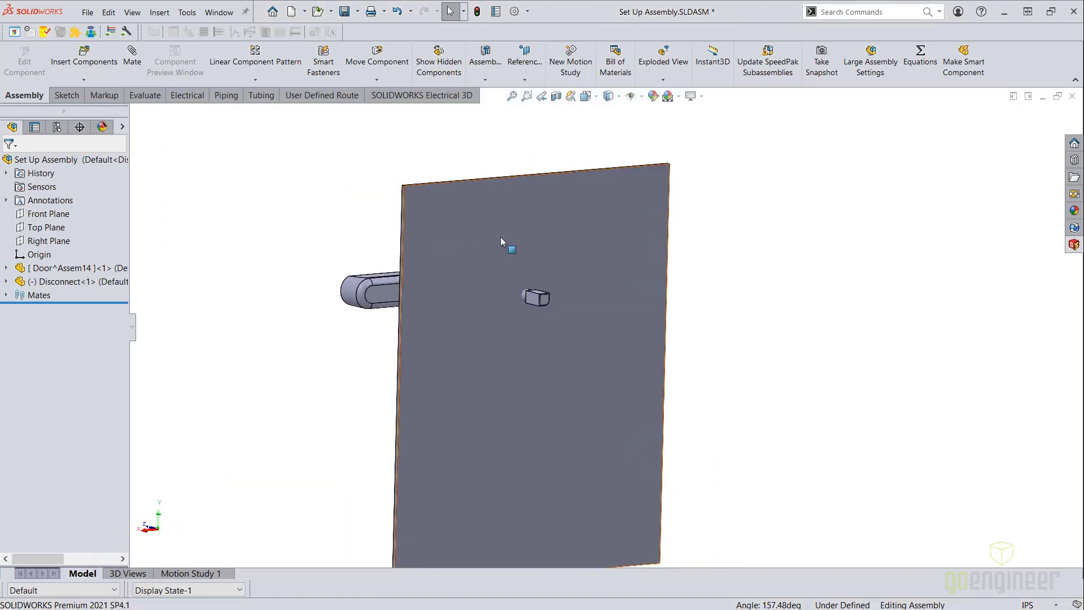
click(500, 236)
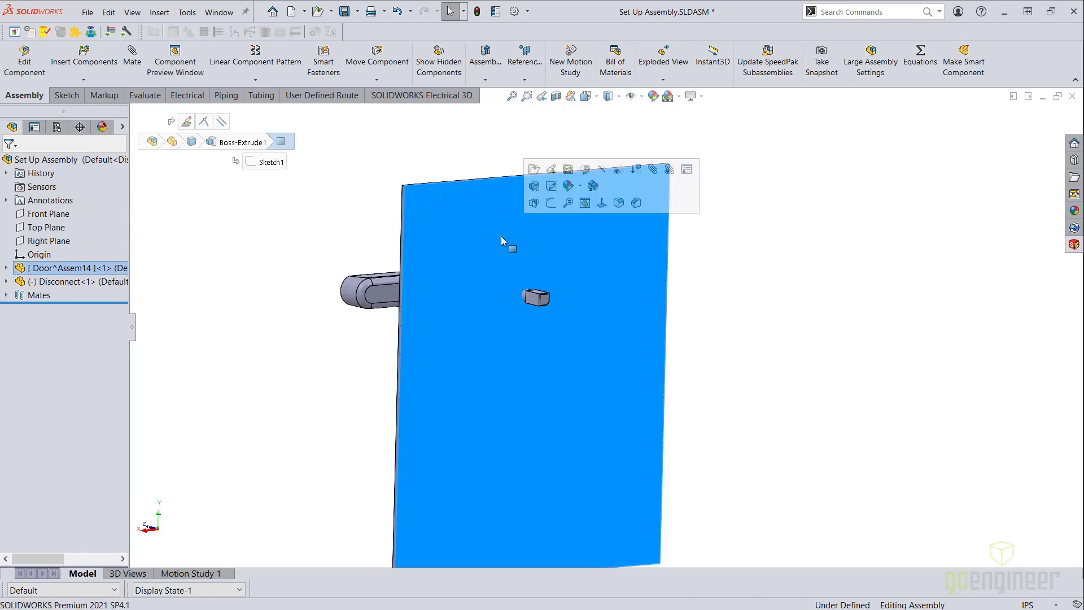
Edit the door and sketch a 0.750 in diameter circle at the shaft point on its face.
click(585, 170)
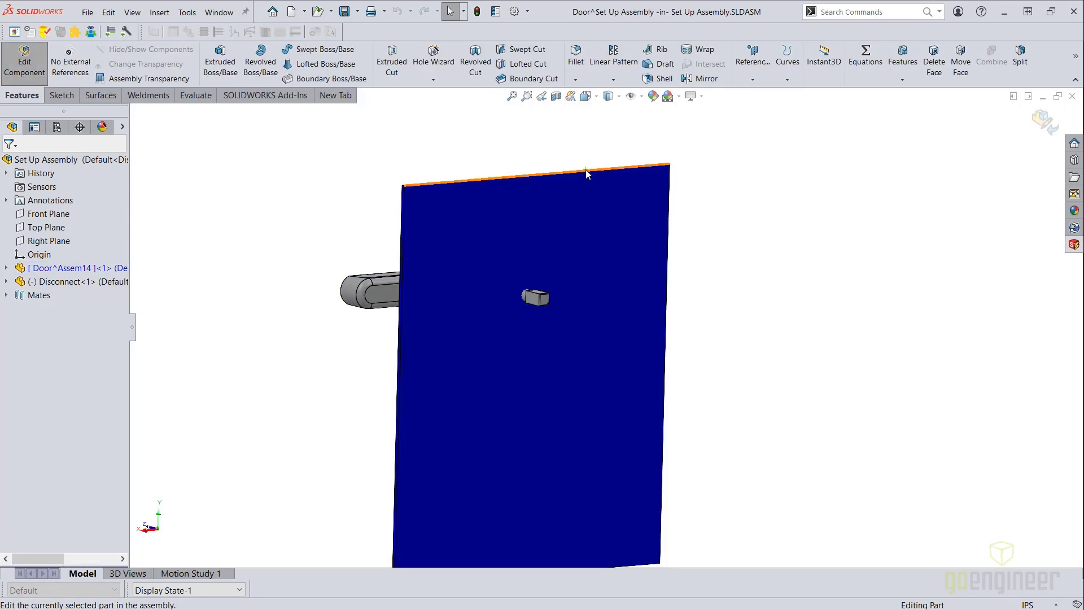
click(503, 257)
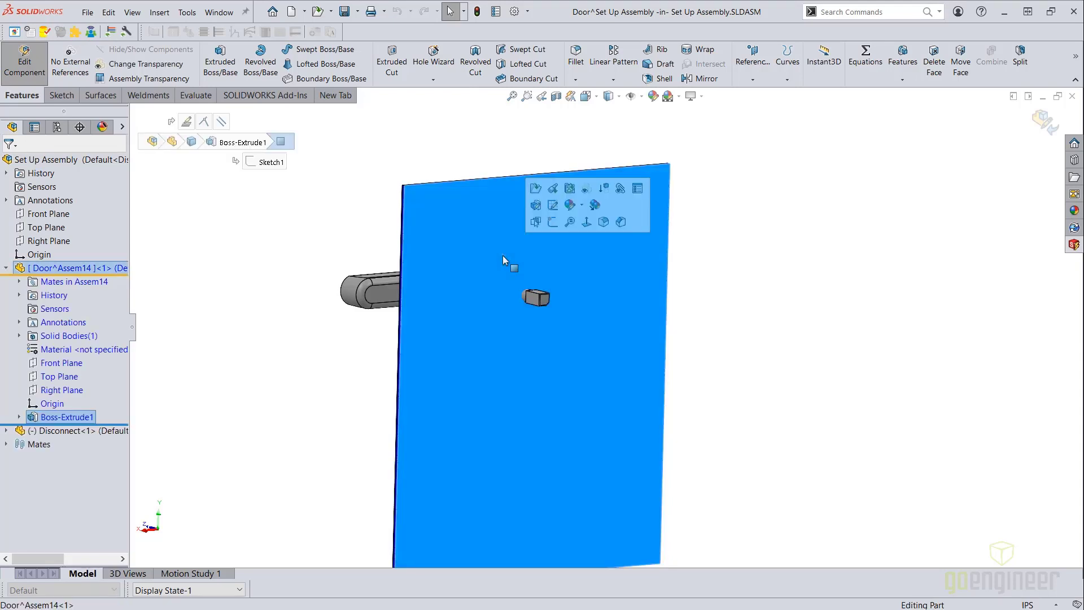
click(553, 223)
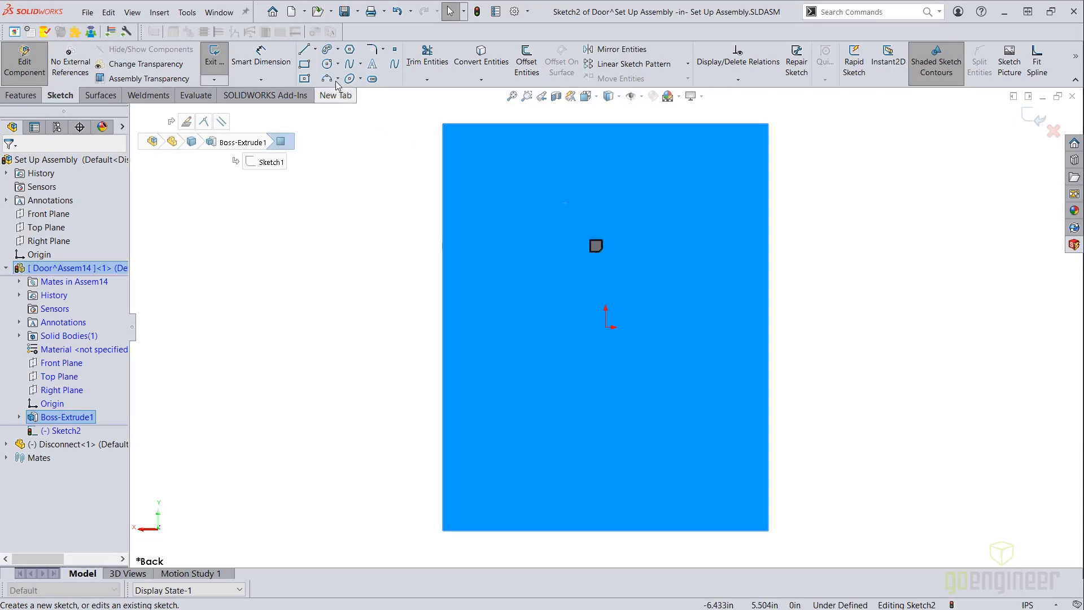
click(327, 64)
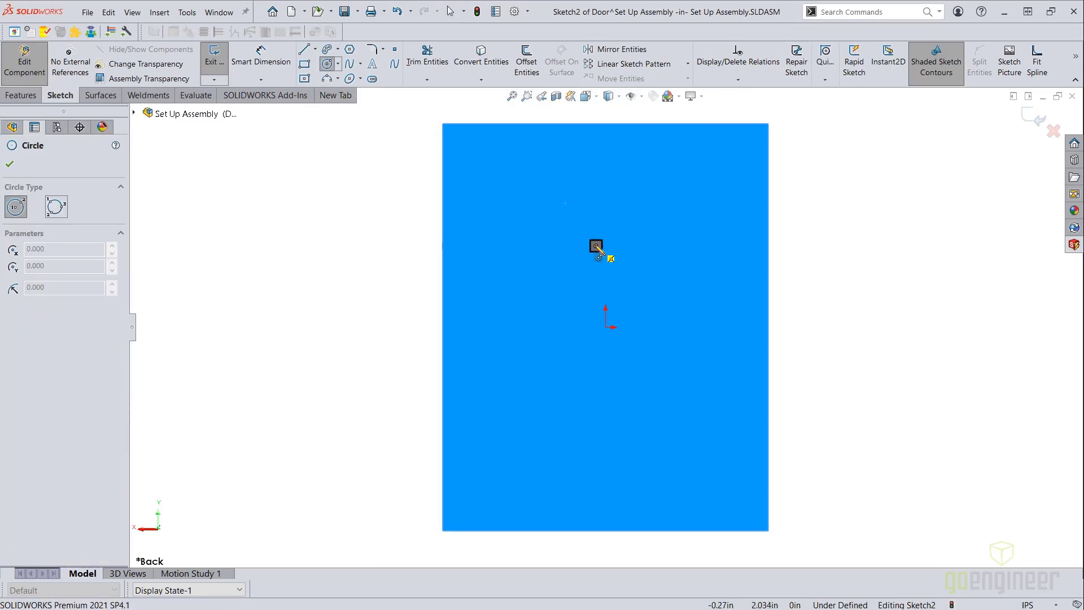
click(596, 246)
click(617, 246)
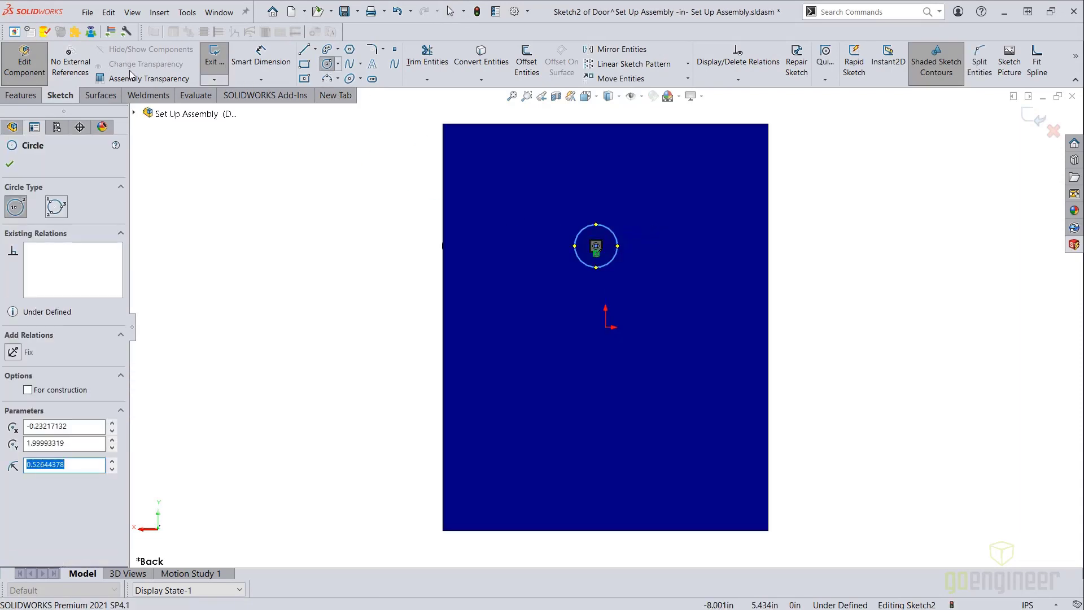
click(261, 59)
click(584, 232)
click(542, 209)
text(.750)
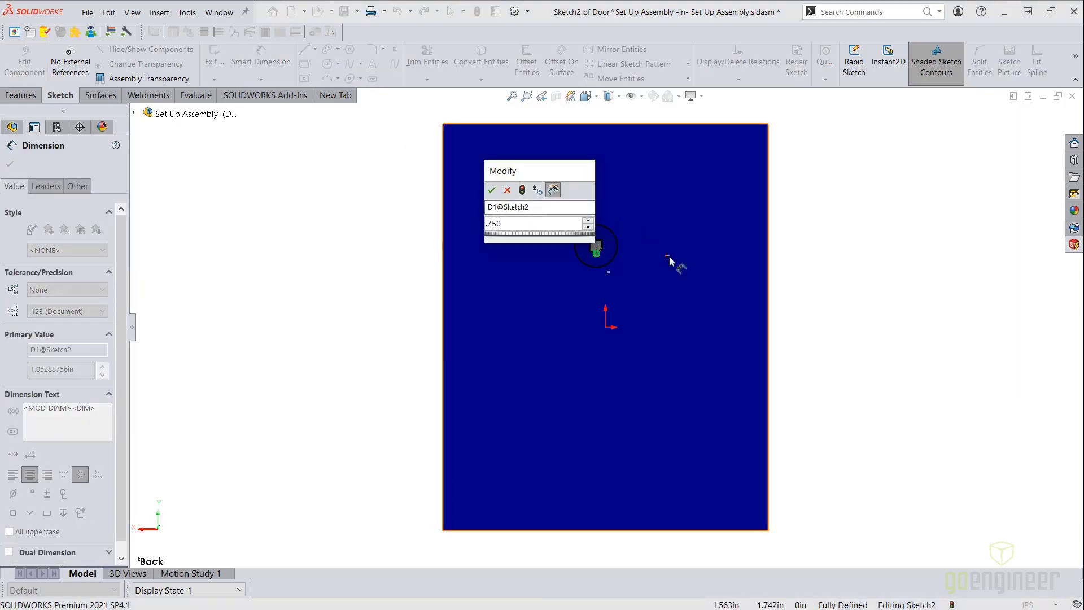
key(Return)
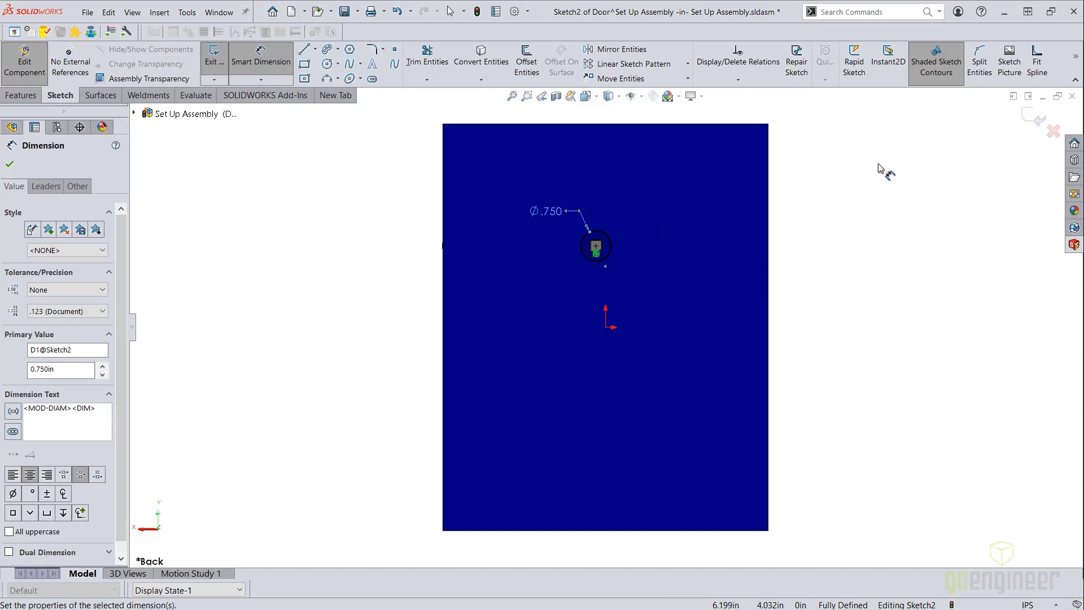
key(Escape)
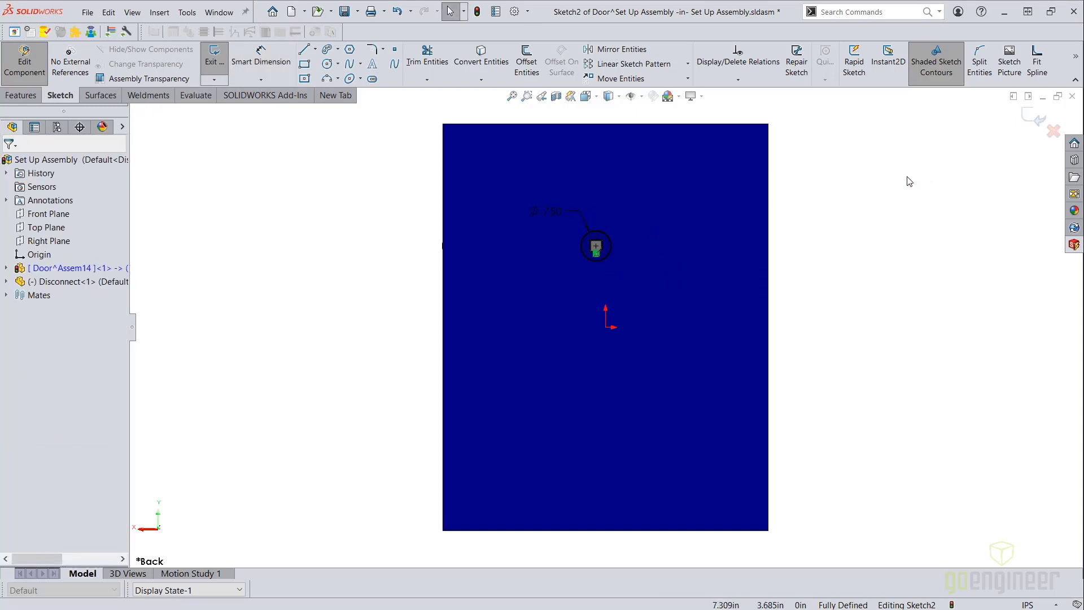
Extrude-cut the circle Through All to hole the door.
click(33, 96)
click(392, 62)
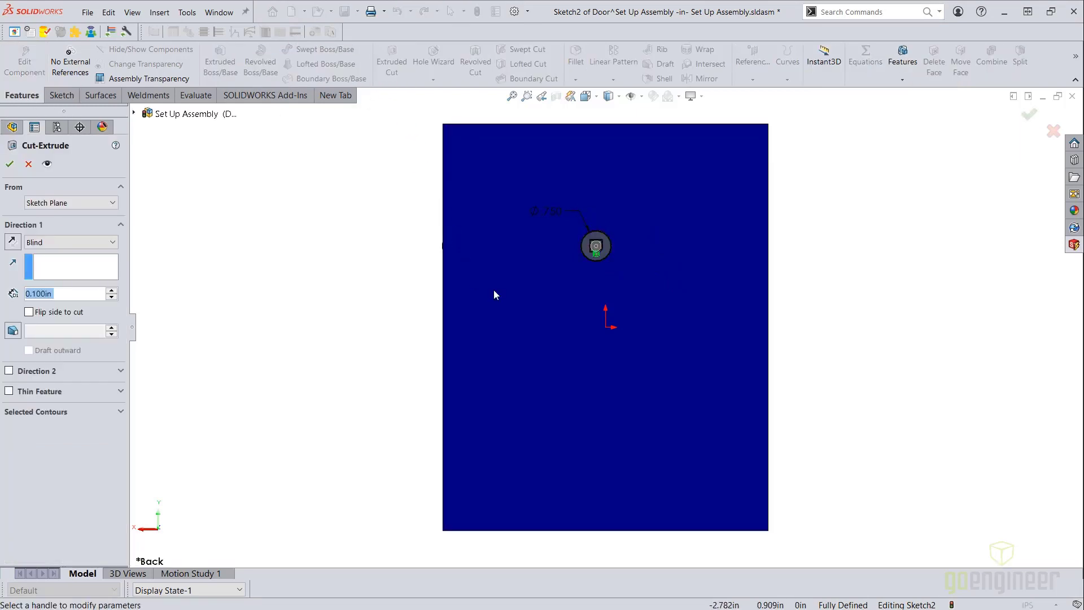
click(67, 244)
click(60, 266)
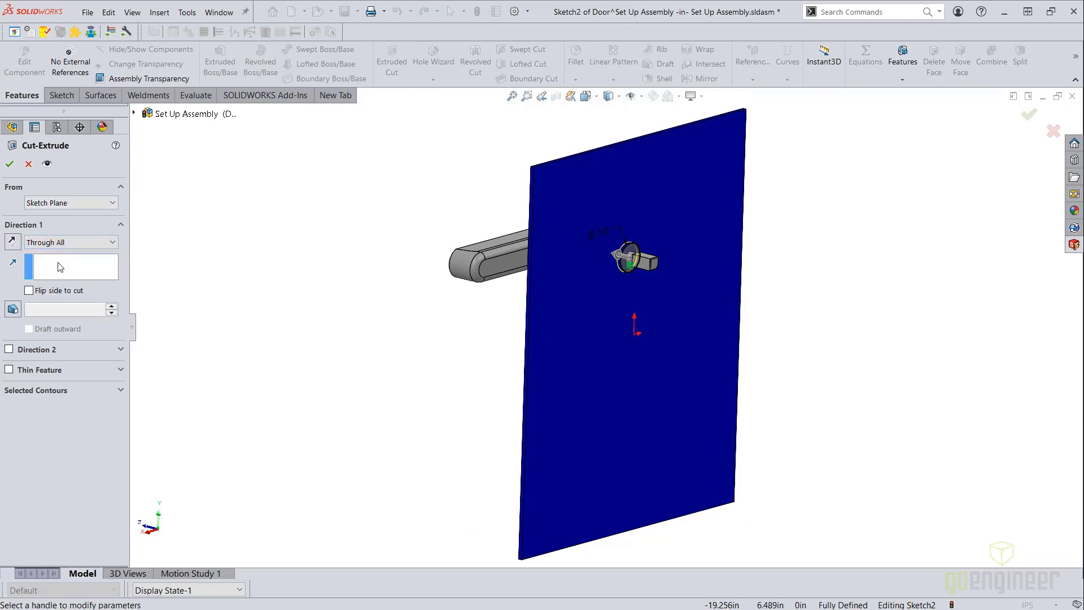
click(10, 163)
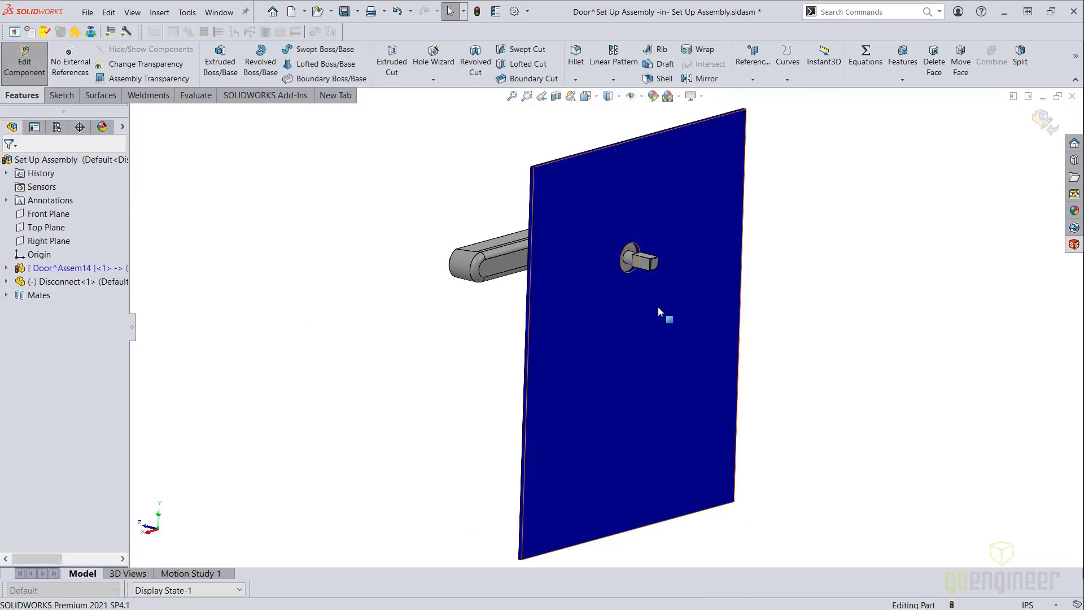
scroll(649, 260, down, 3)
click(638, 204)
Sketch on the door face and convert the handle's four screw-hole circles into it.
click(689, 172)
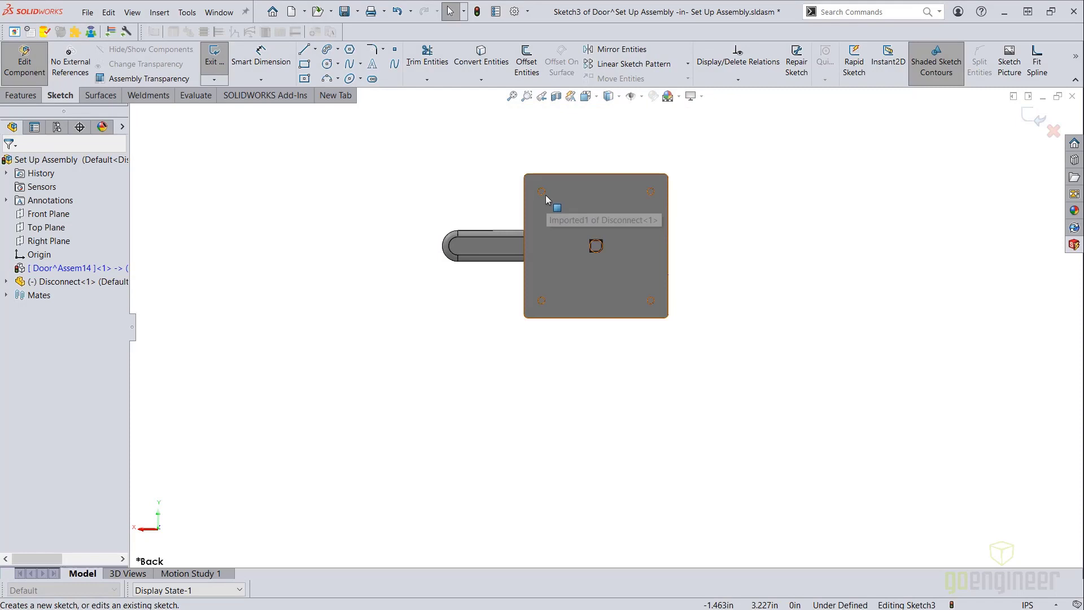
click(542, 192)
ctrl+click(650, 191)
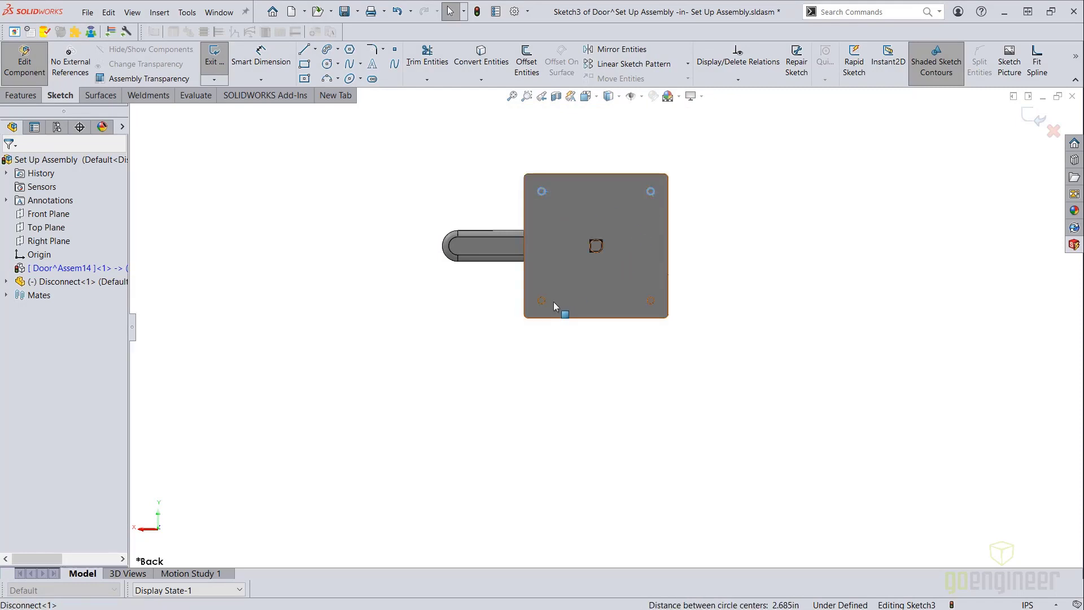
ctrl+click(542, 301)
ctrl+click(650, 300)
click(481, 57)
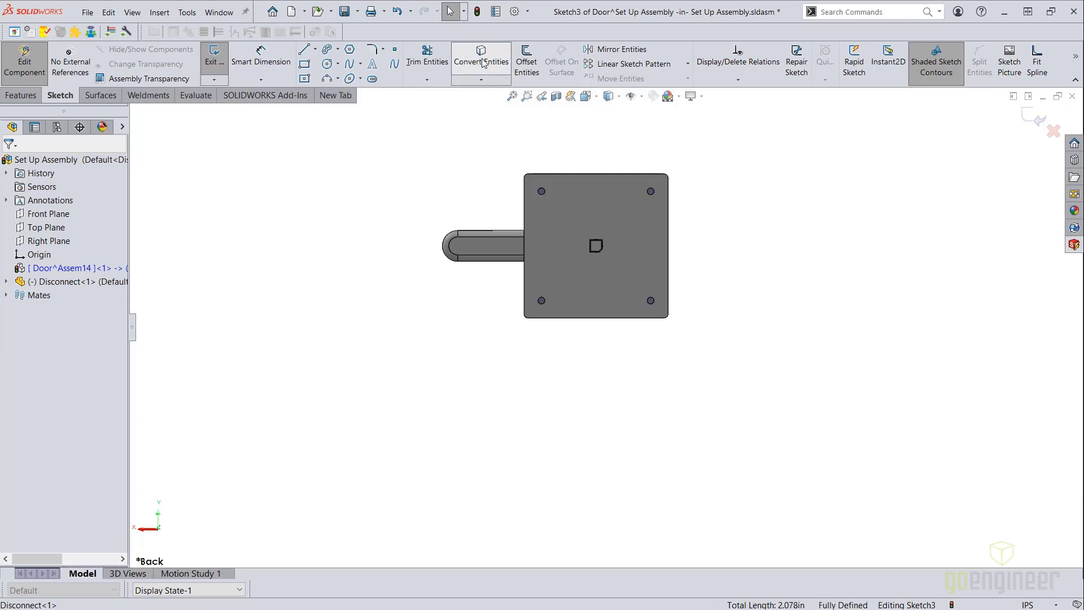
Extrude-cut the four hole circles Through All in the door plate.
mouse_move(576, 162)
middle_down()
mouse_move(610, 163)
mouse_move(662, 265)
middle_up()
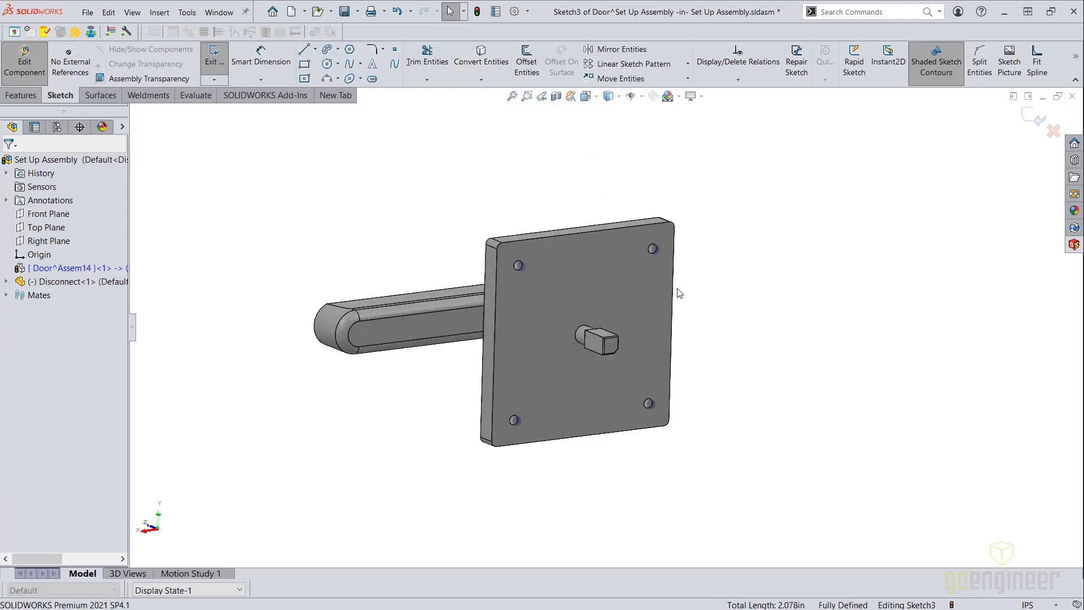
scroll(716, 308, down, 2)
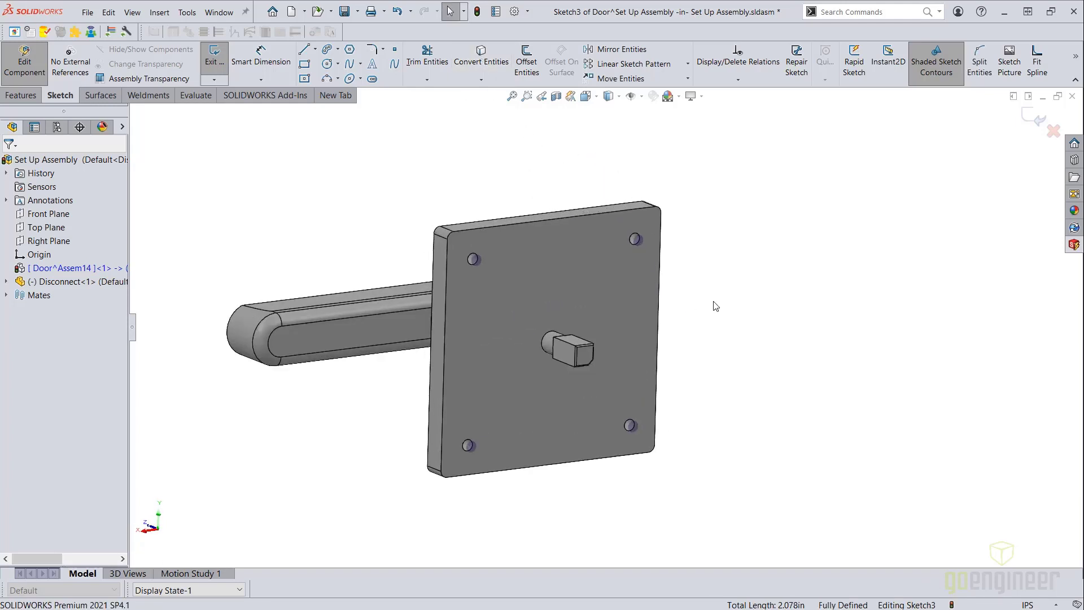
click(715, 303)
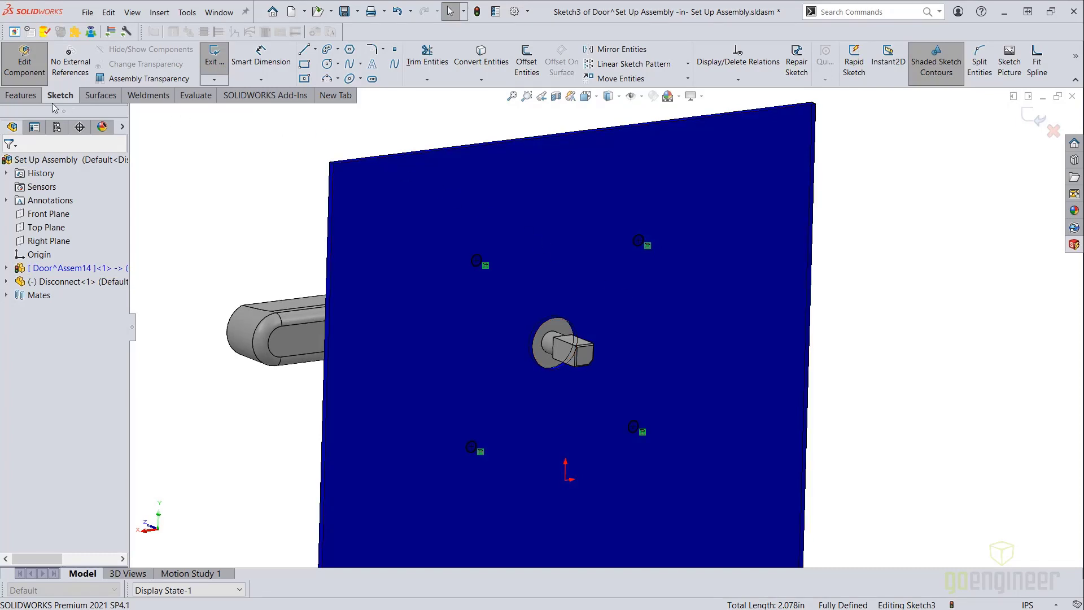
click(21, 94)
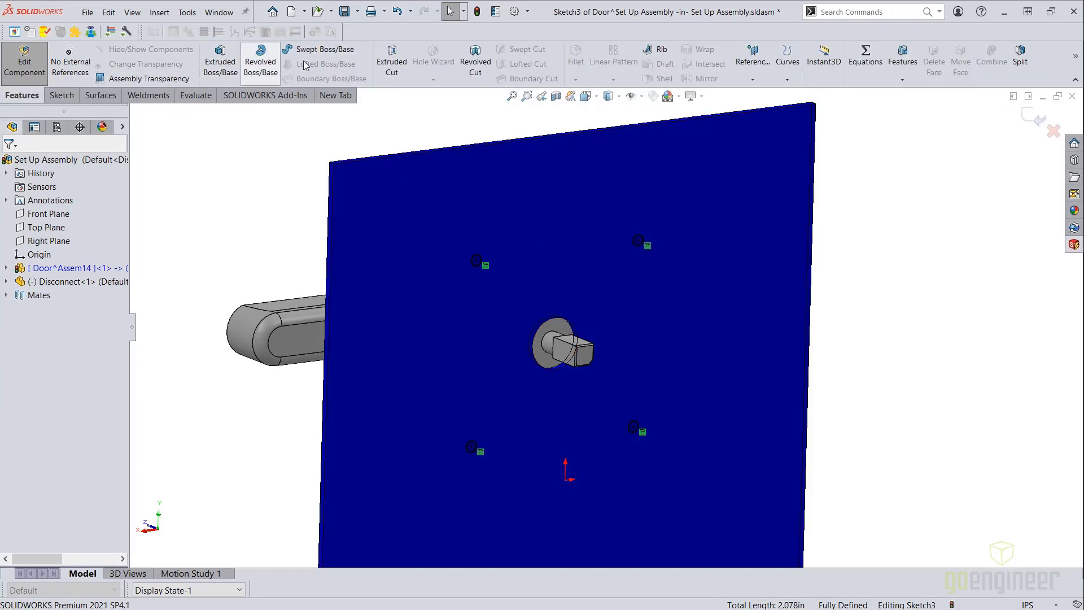
click(400, 65)
click(66, 247)
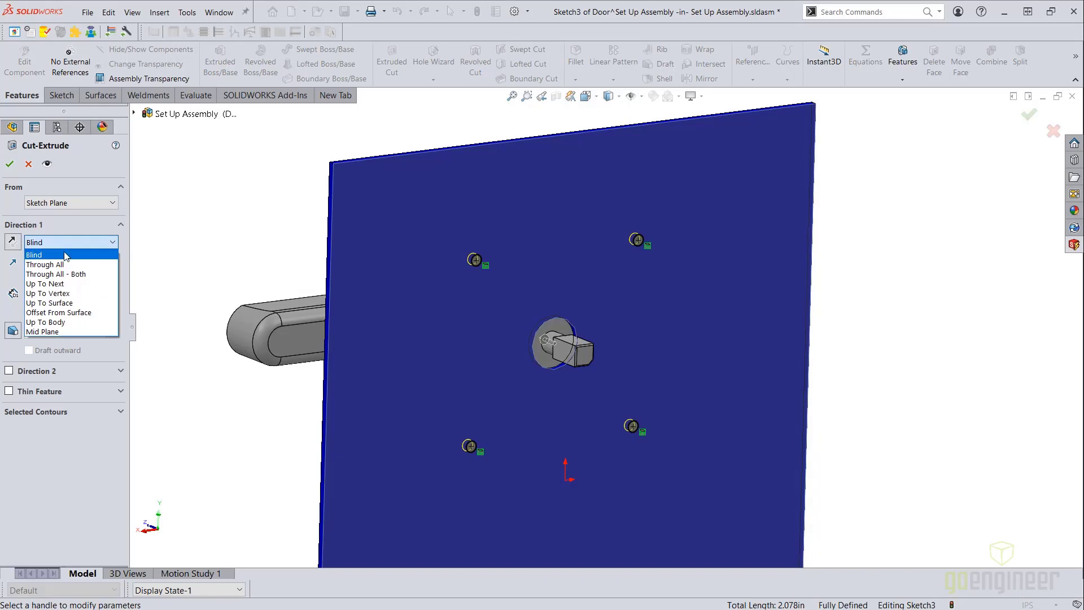
click(46, 264)
click(10, 164)
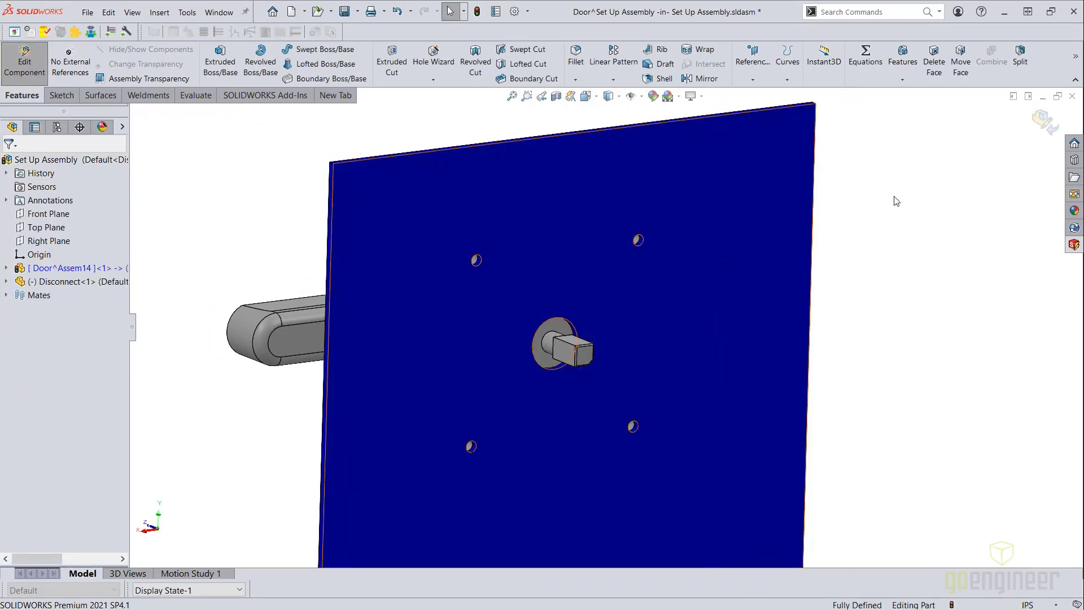
Exit door editing and fill the four holes with #8-36 socket head cap screw Smart Fasteners.
click(1045, 123)
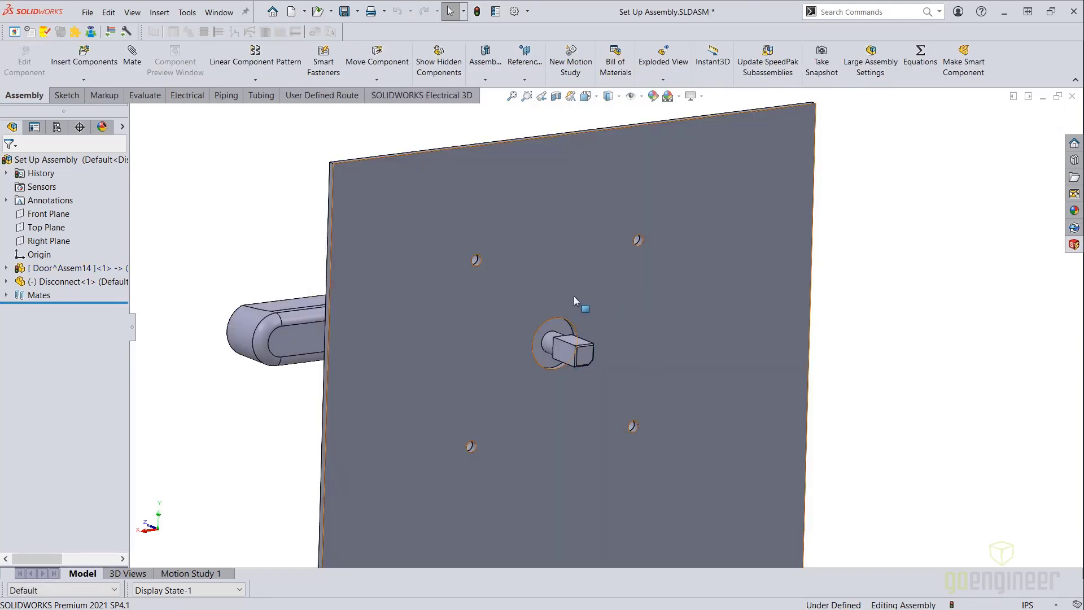
scroll(451, 263, down, 2)
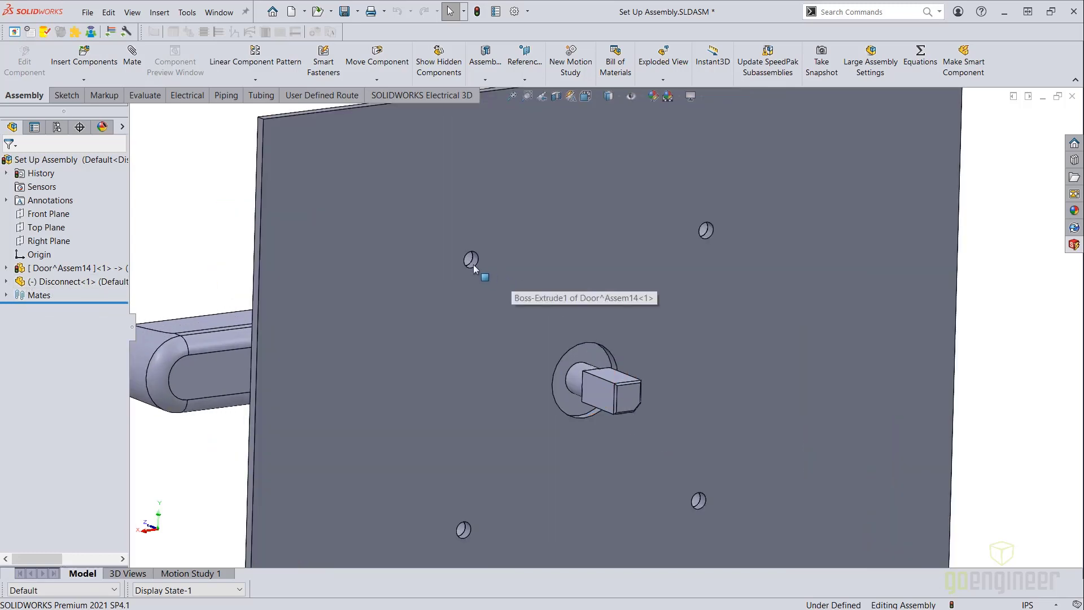
click(474, 261)
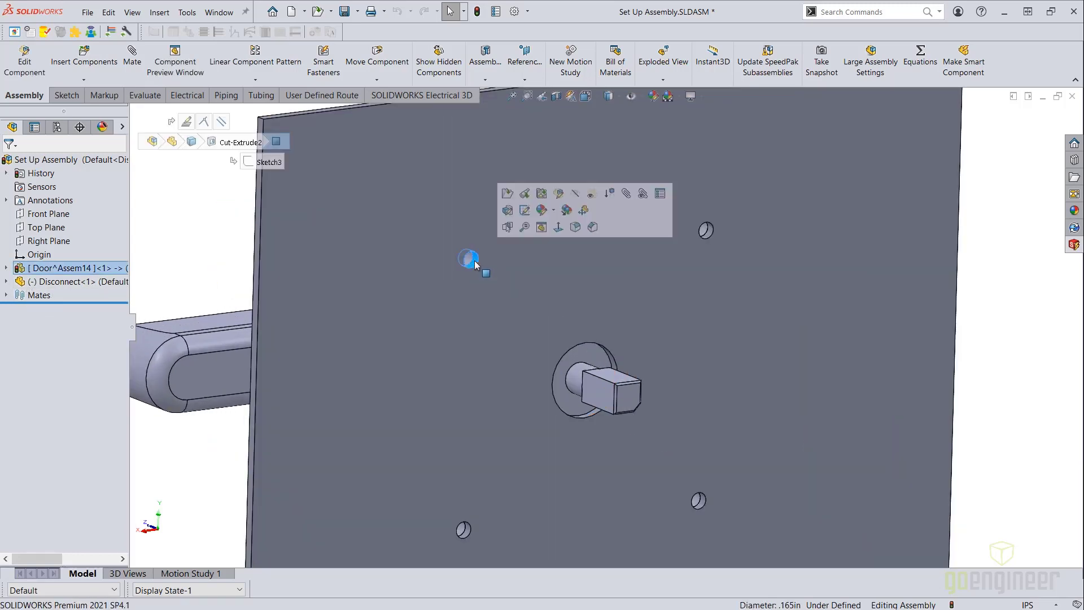
scroll(474, 264, up, 2)
click(324, 62)
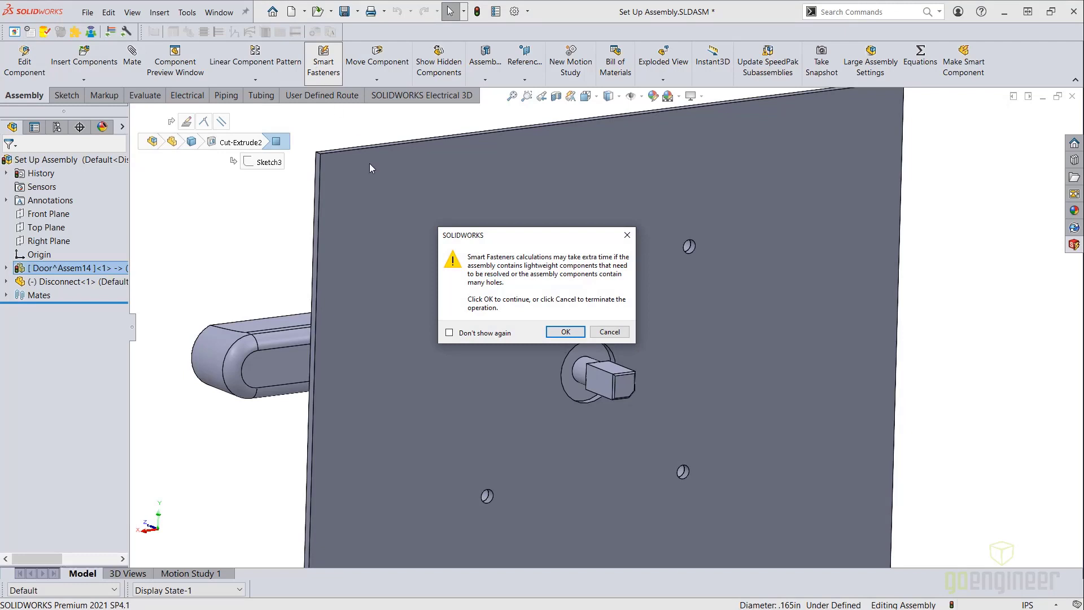
click(564, 333)
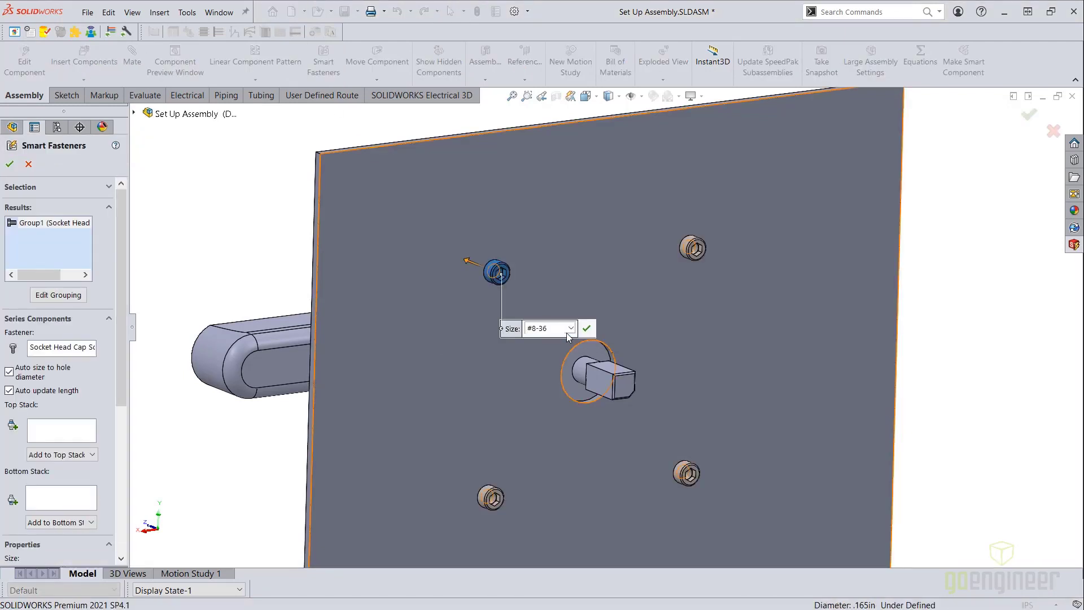
click(586, 330)
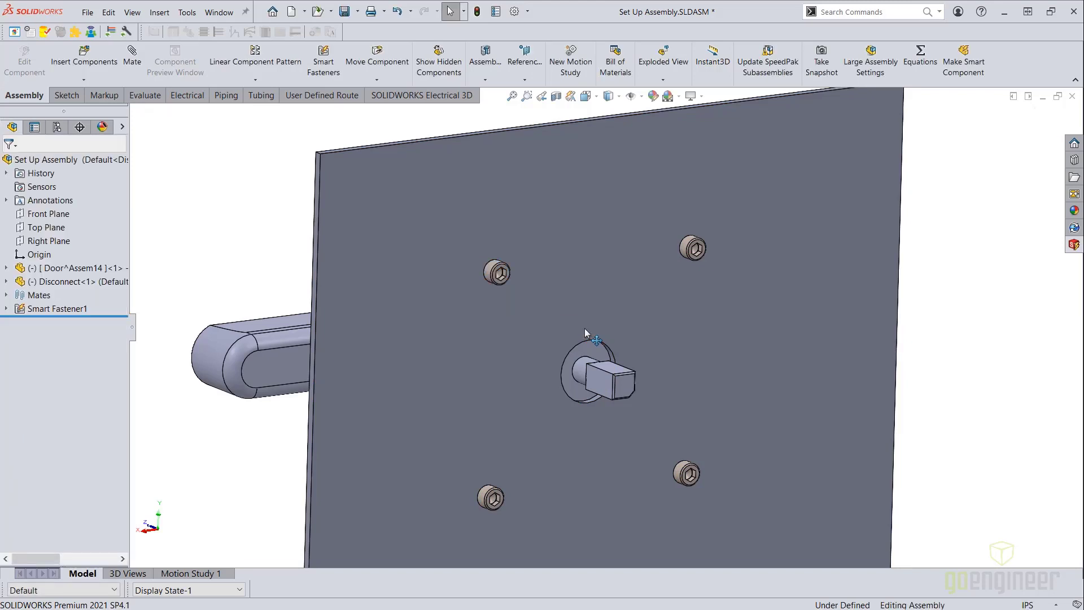
scroll(587, 324, up, 4)
middle_drag(587, 324, 693, 305)
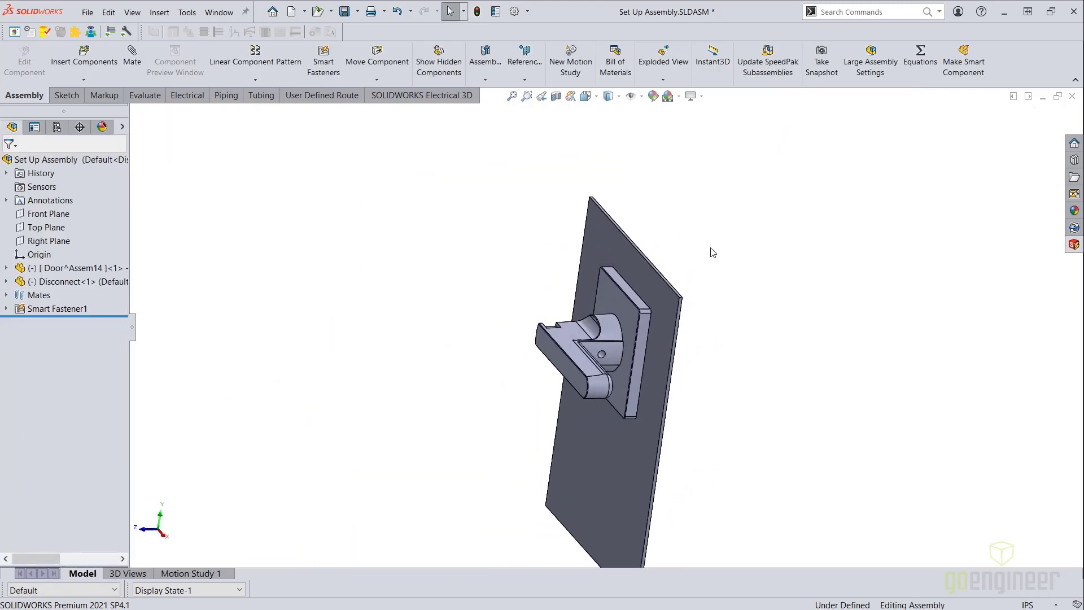
click(964, 56)
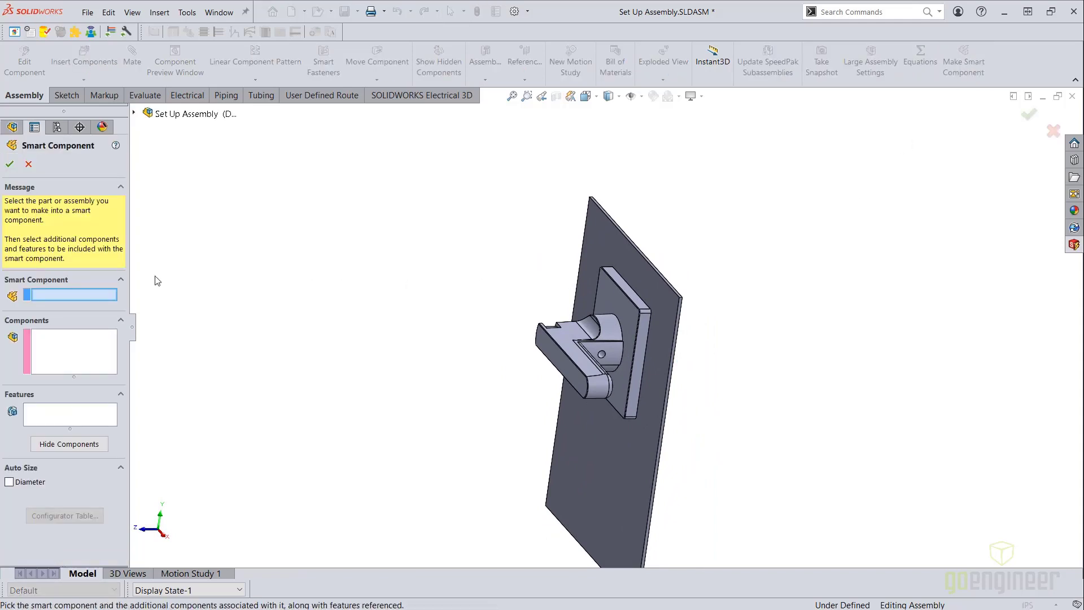
Make Disconnect the smart component and include all four screws as its components.
click(618, 332)
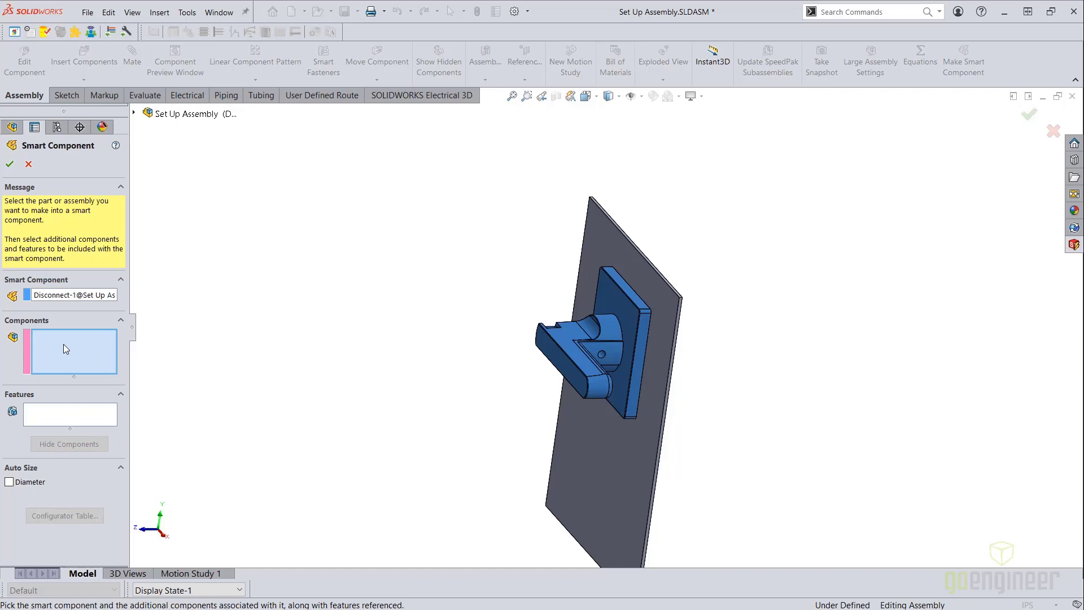
middle_drag(443, 368, 599, 345)
scroll(599, 345, down, 4)
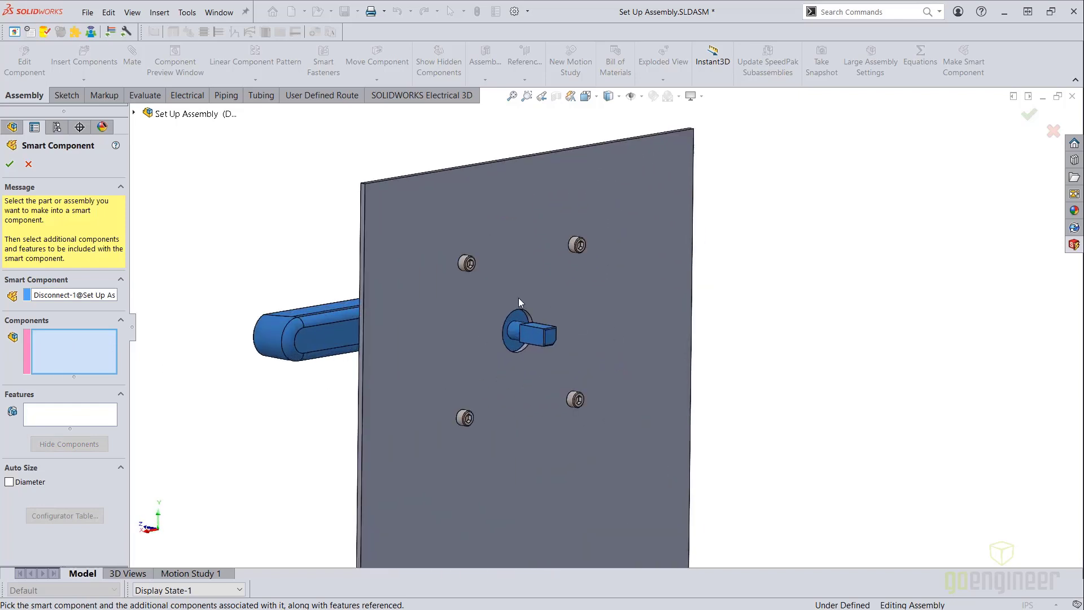
click(468, 264)
click(463, 418)
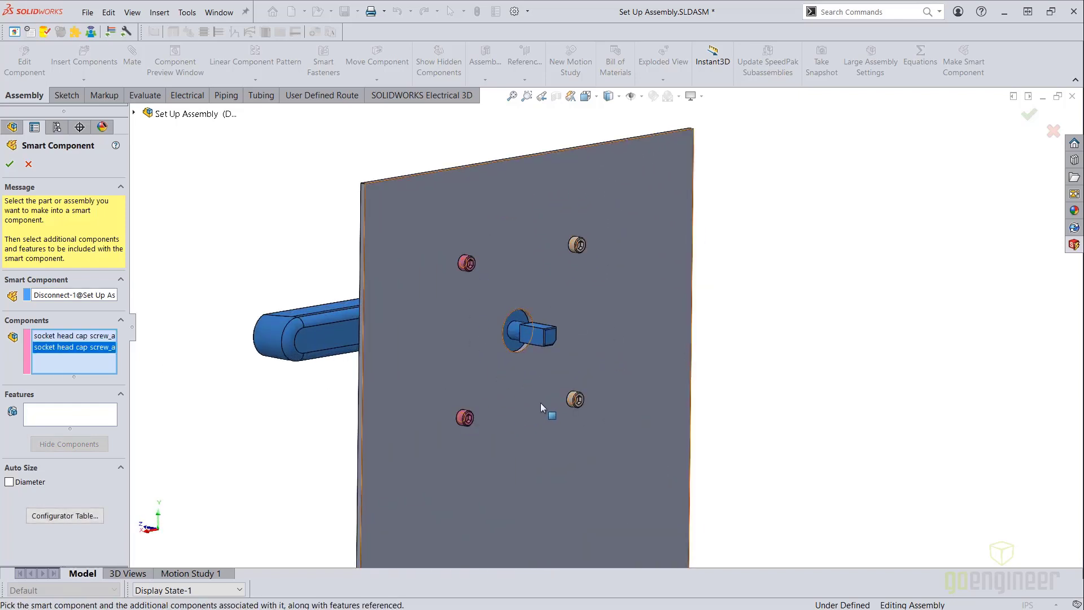
click(575, 399)
click(582, 247)
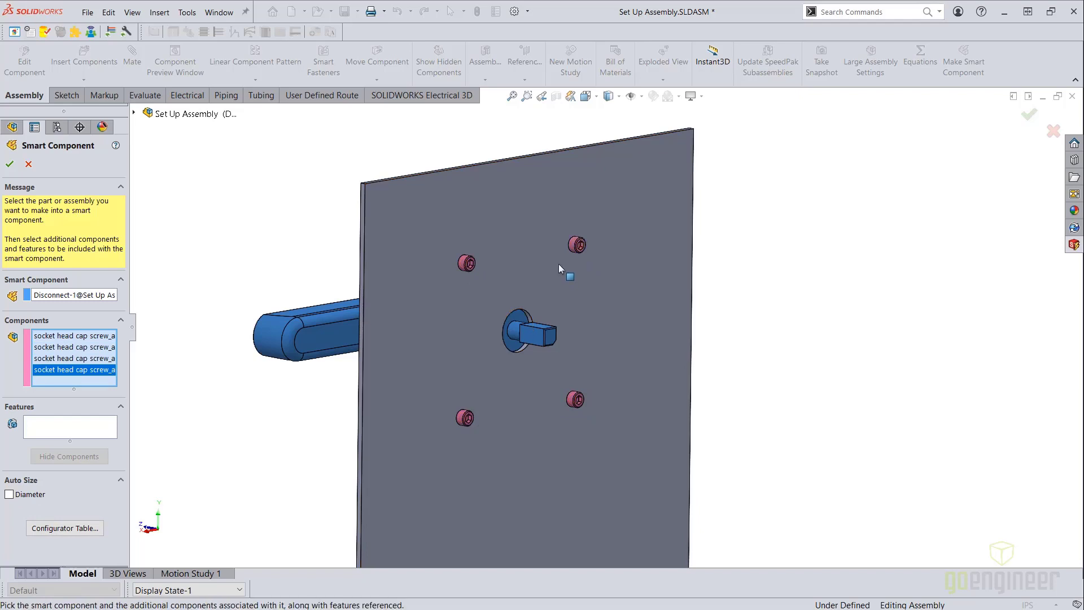
Add the centre hole and four-hole cuts as smart features, confirm, and save the assembly.
click(61, 427)
scroll(536, 276, down, 4)
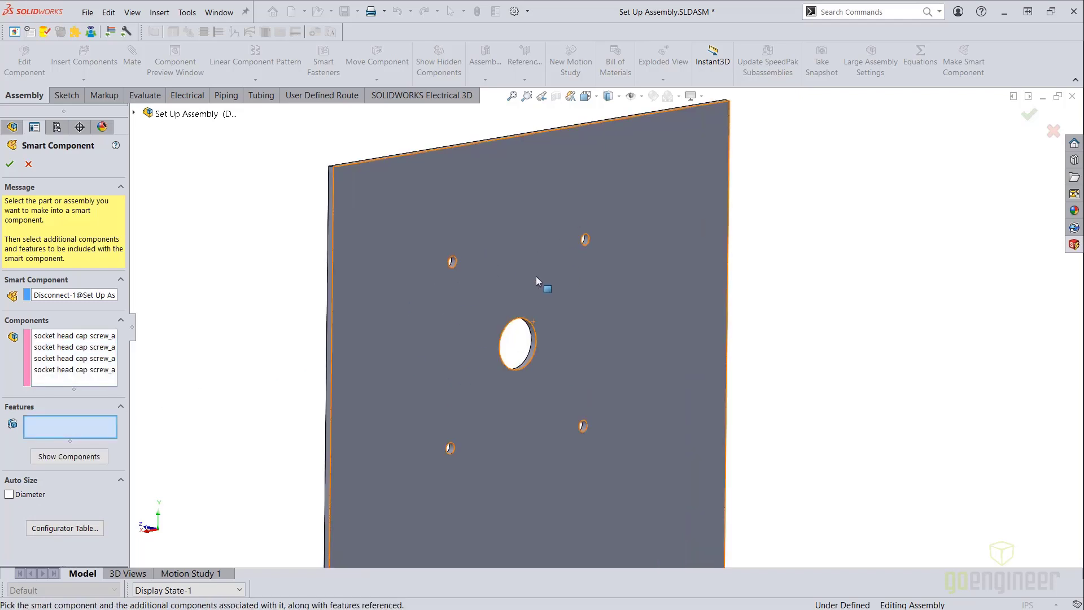
click(545, 394)
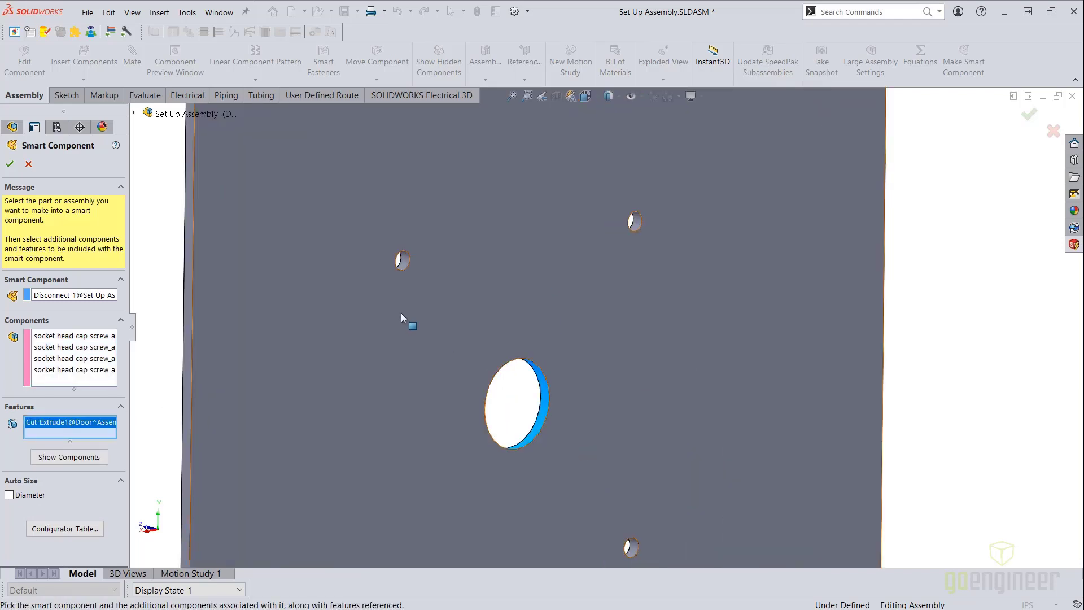
click(402, 260)
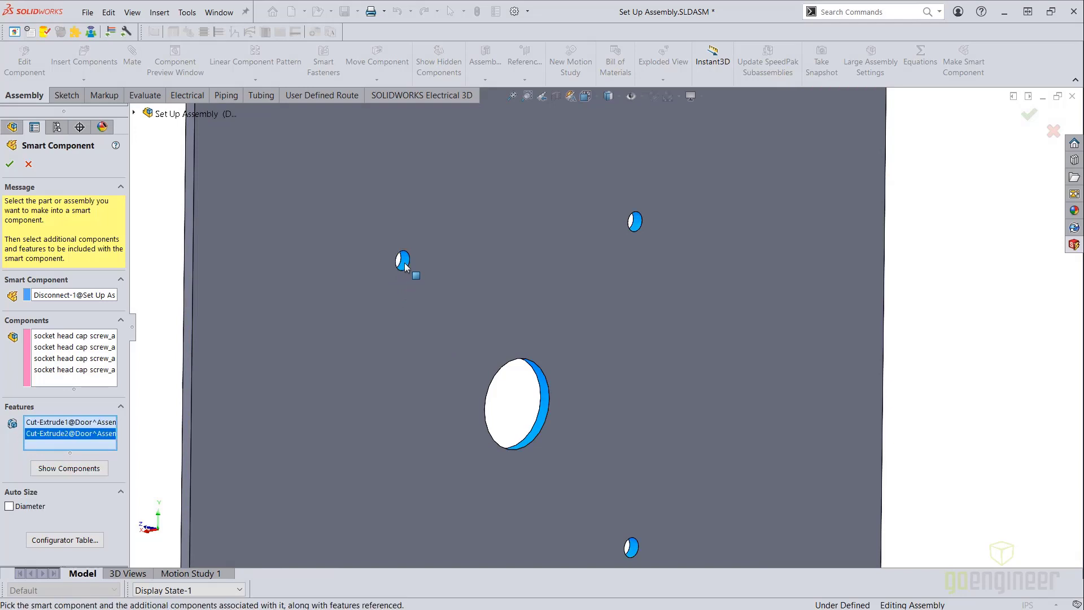
click(9, 164)
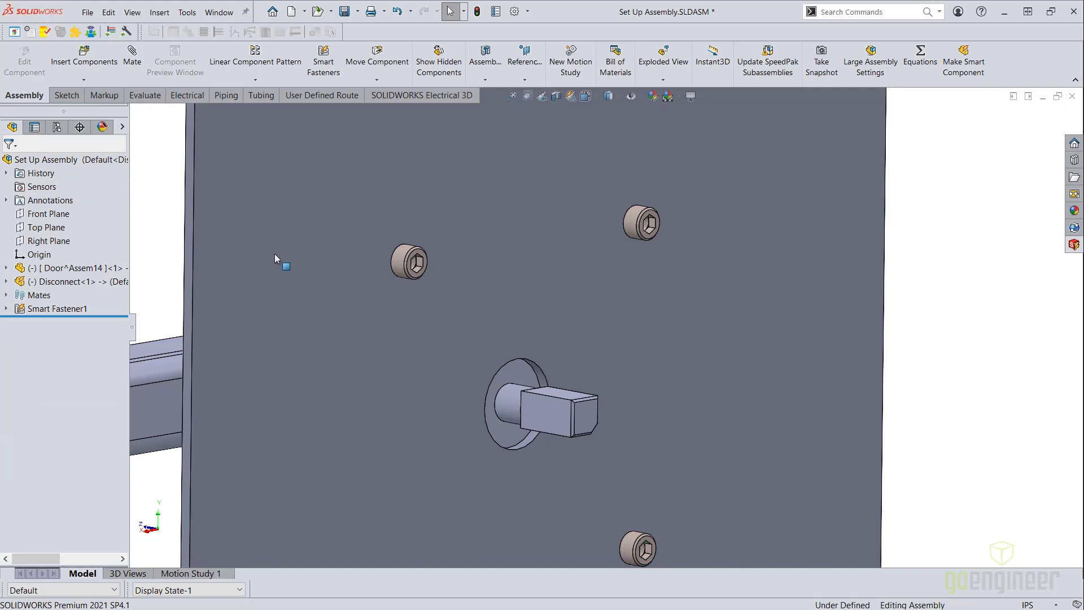
click(345, 11)
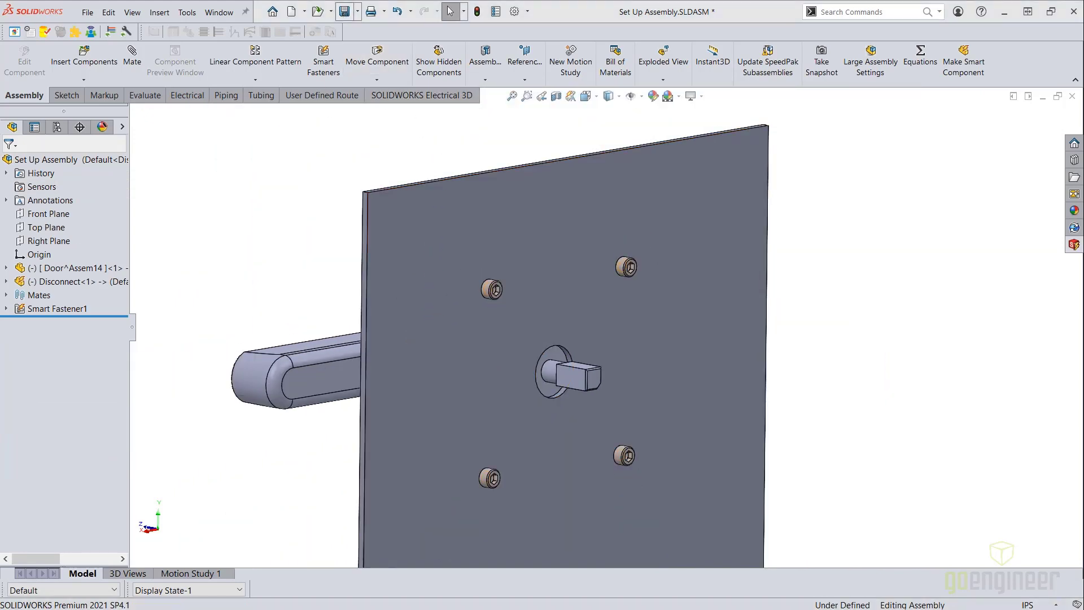
middle_drag(279, 294, 446, 345)
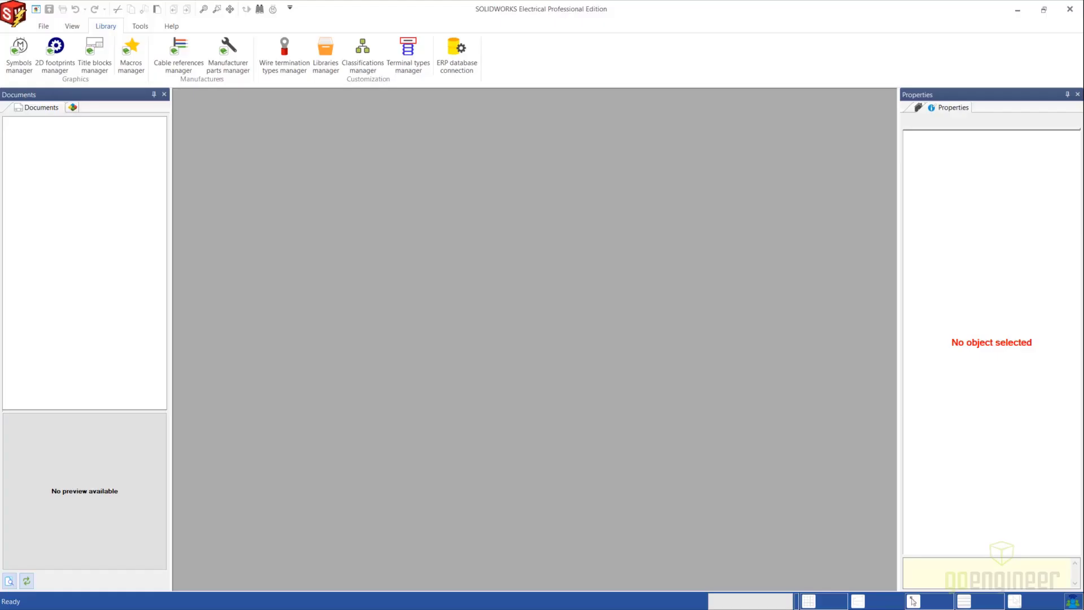
Assign Disconnect.SLDPRT as the 3D part of manufacturer part 022257 in the parts manager.
click(227, 59)
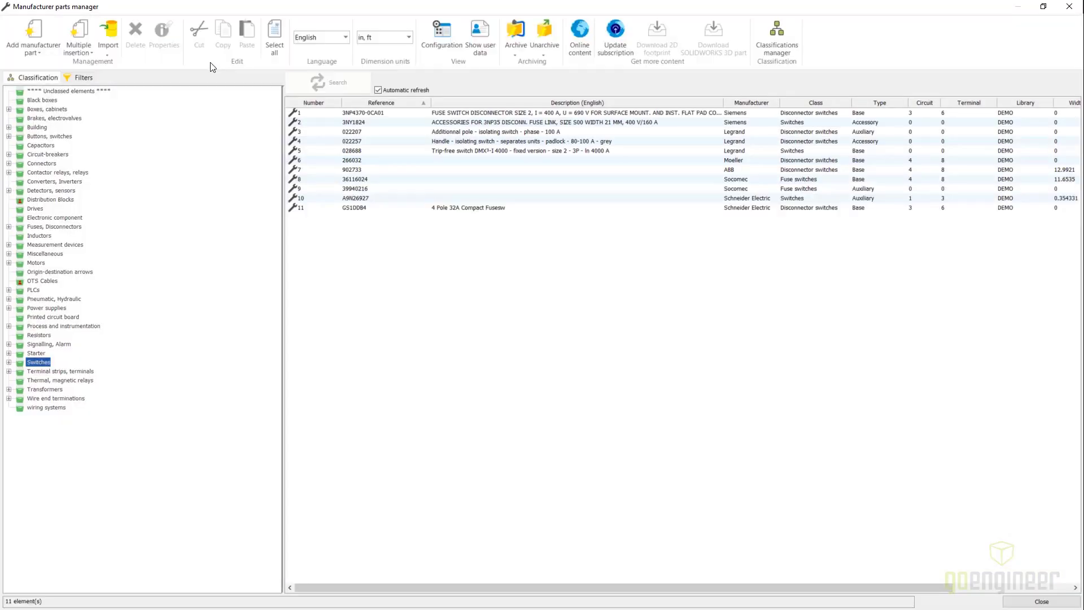
click(411, 142)
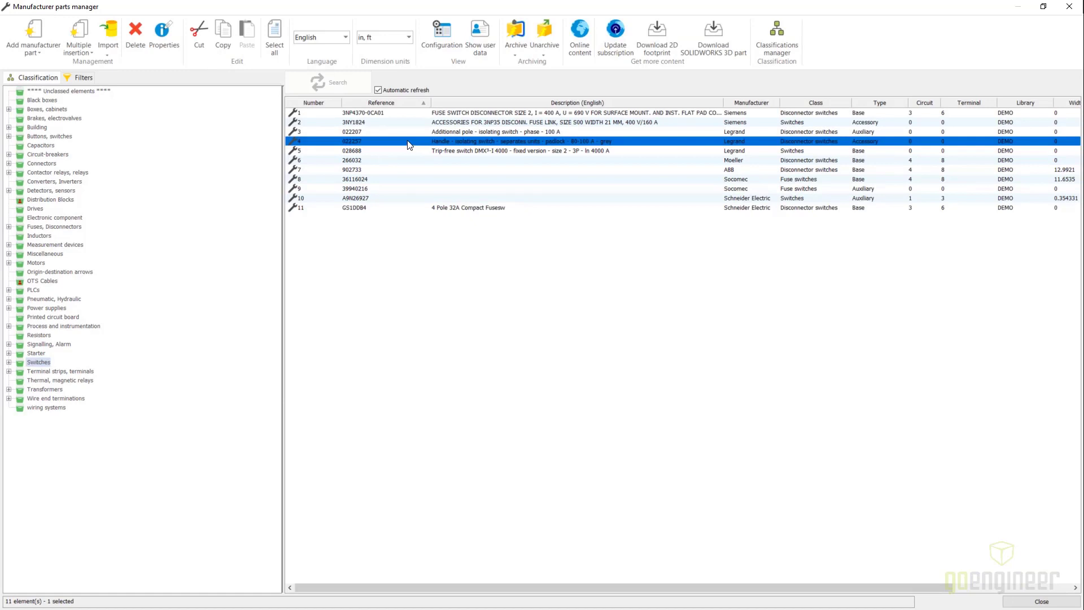
click(163, 38)
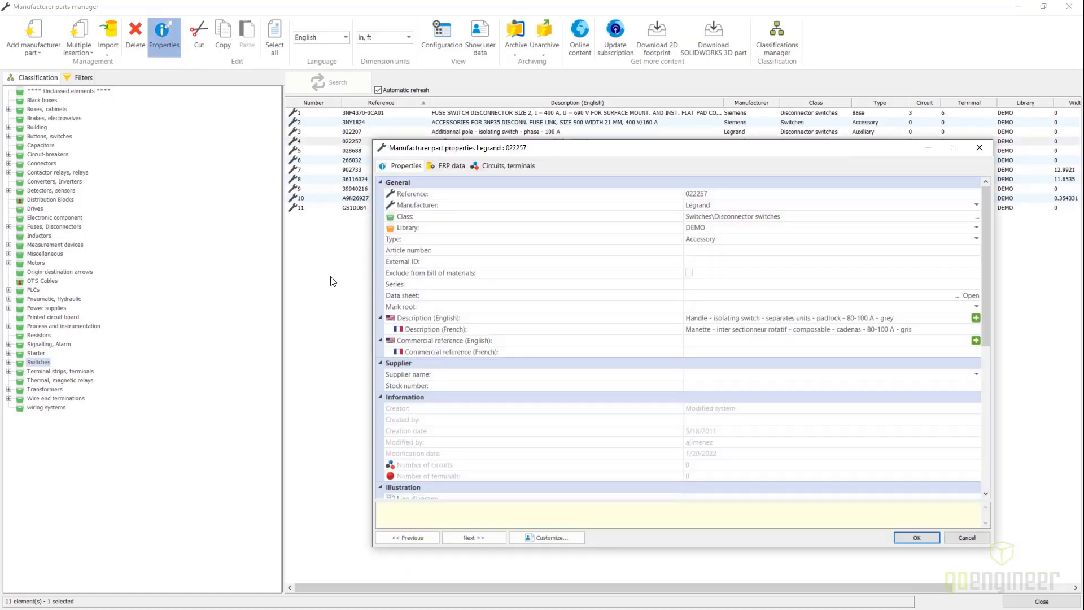
drag(568, 156, 459, 143)
scroll(336, 384, down, 5)
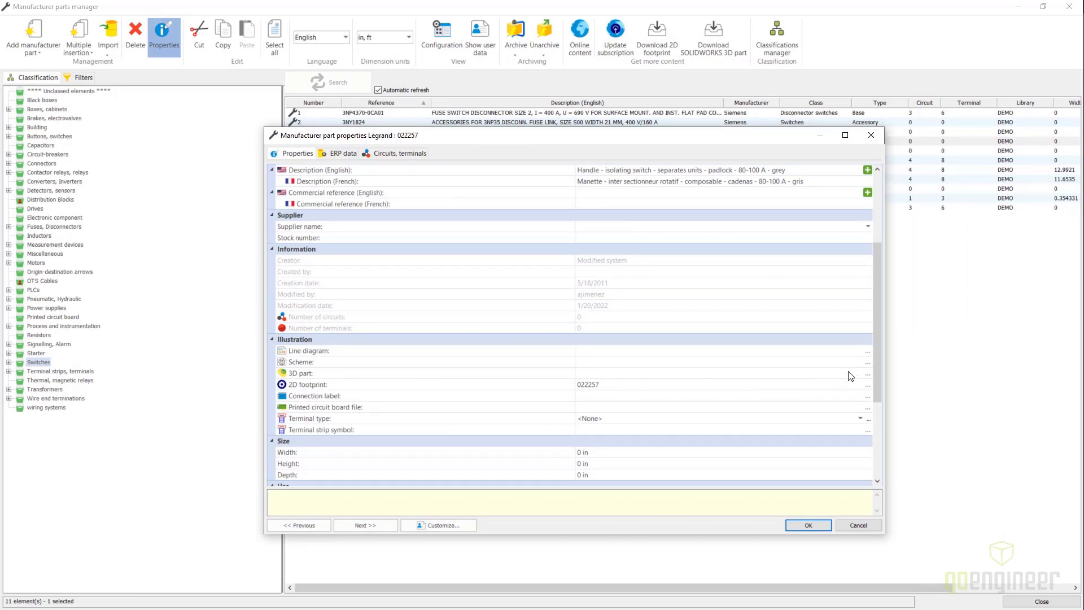
click(868, 373)
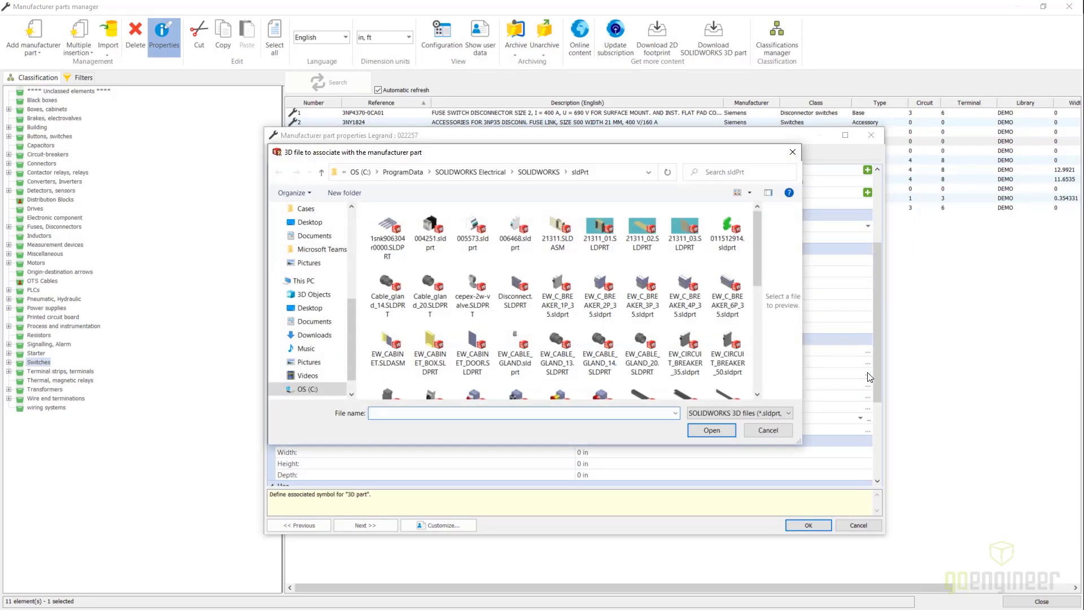
click(517, 288)
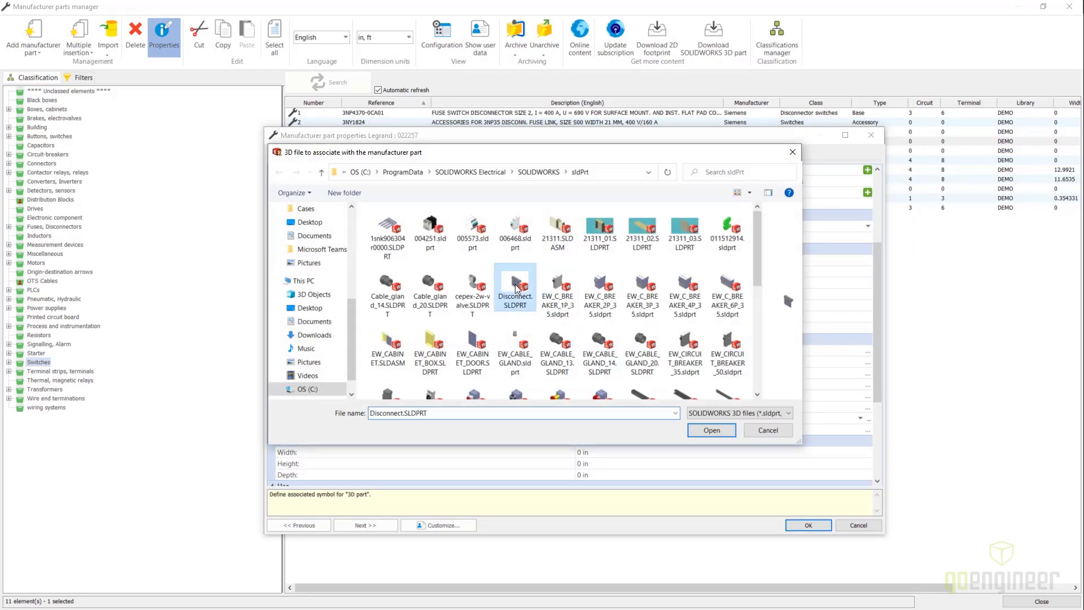
click(712, 430)
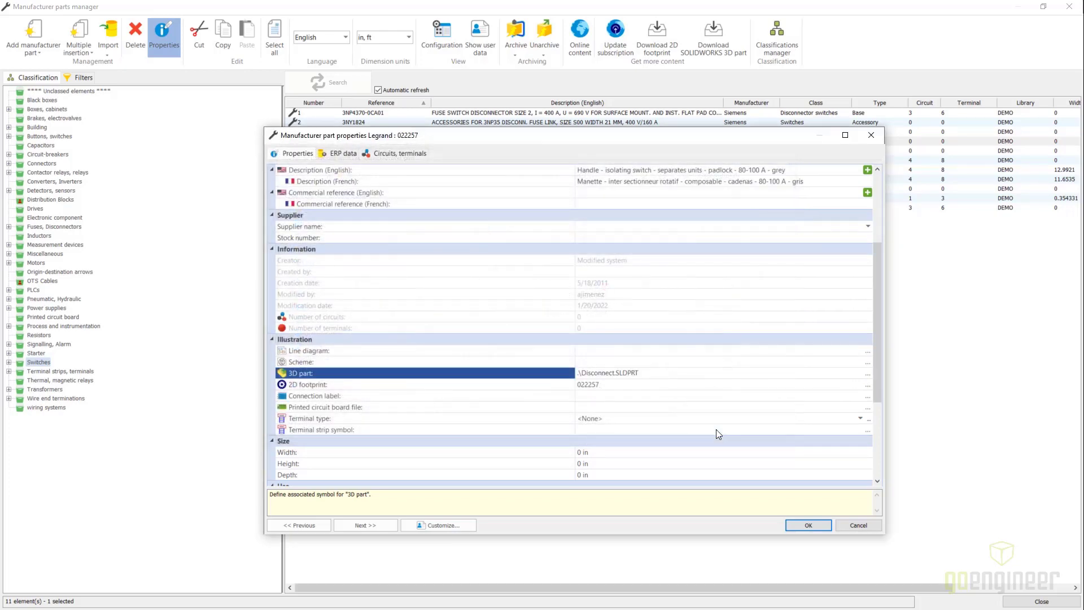
click(799, 527)
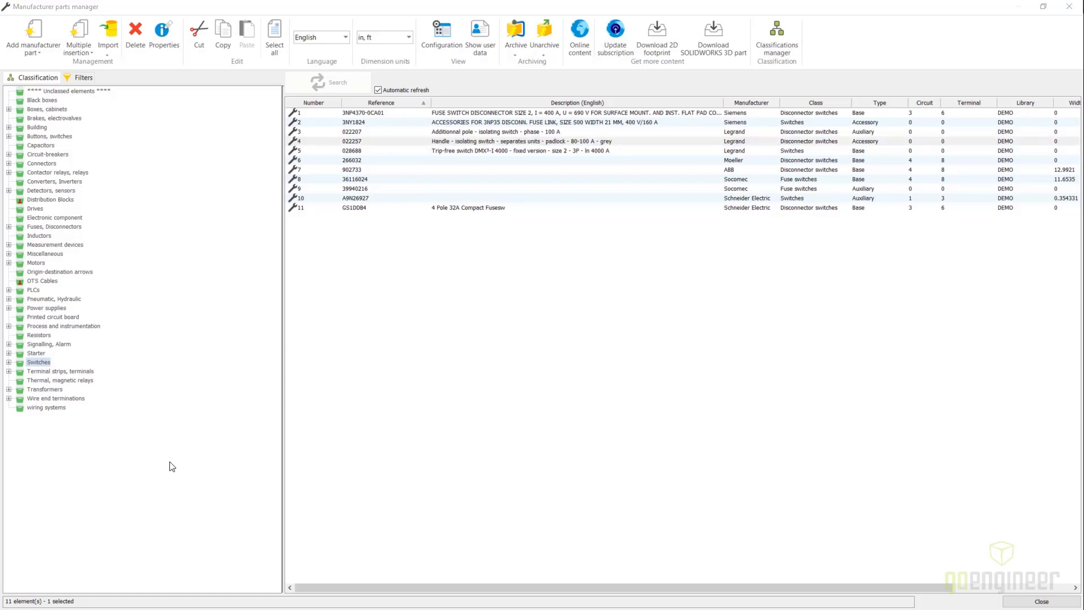
click(1069, 7)
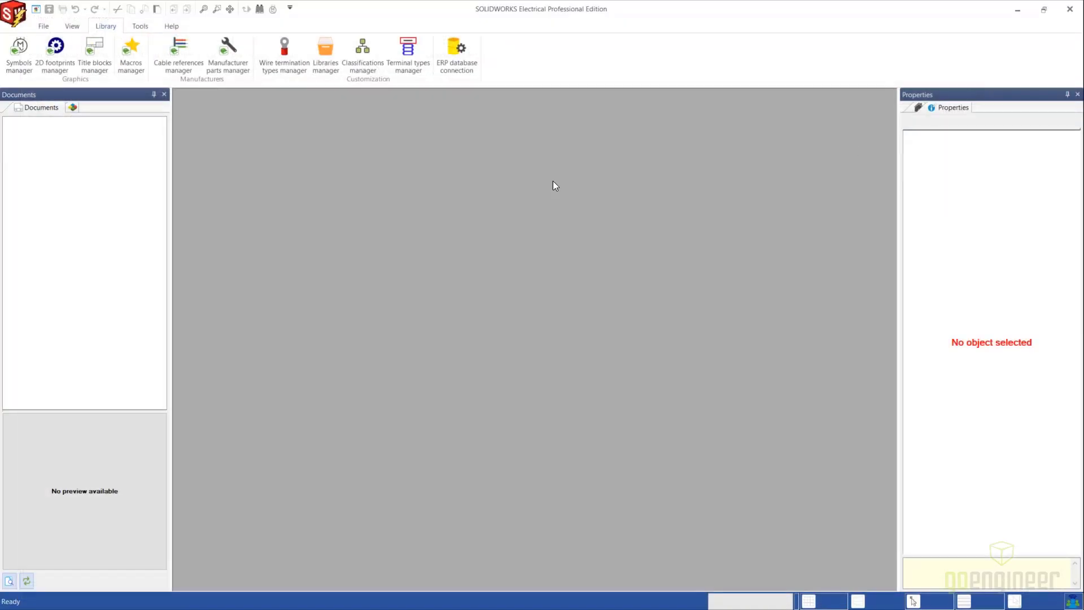
Open the Smart Components project and its Main electrical closet cabinet assembly.
click(44, 26)
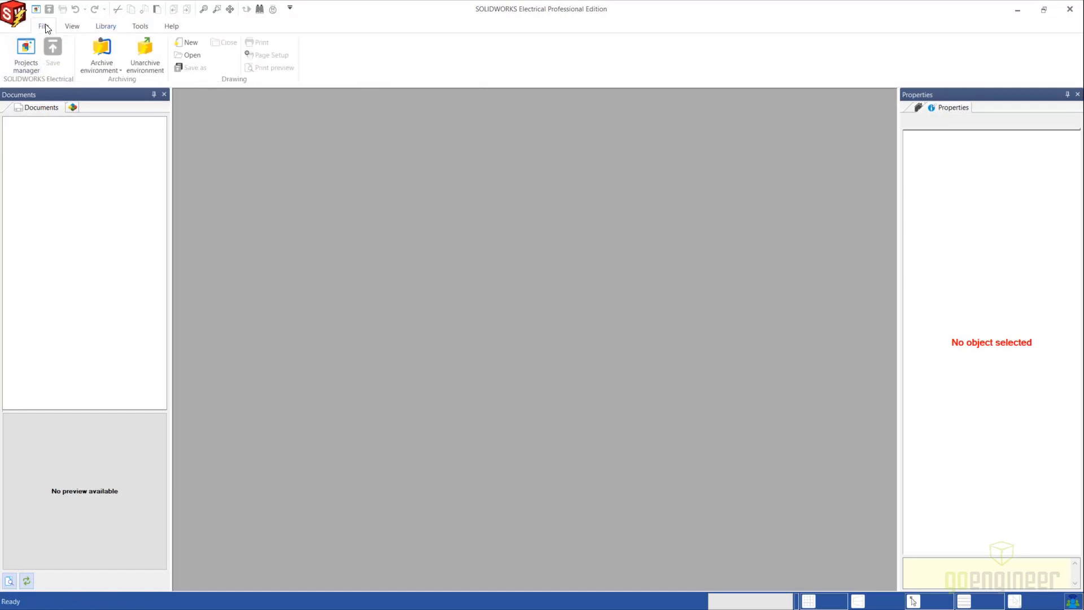
click(27, 54)
click(287, 255)
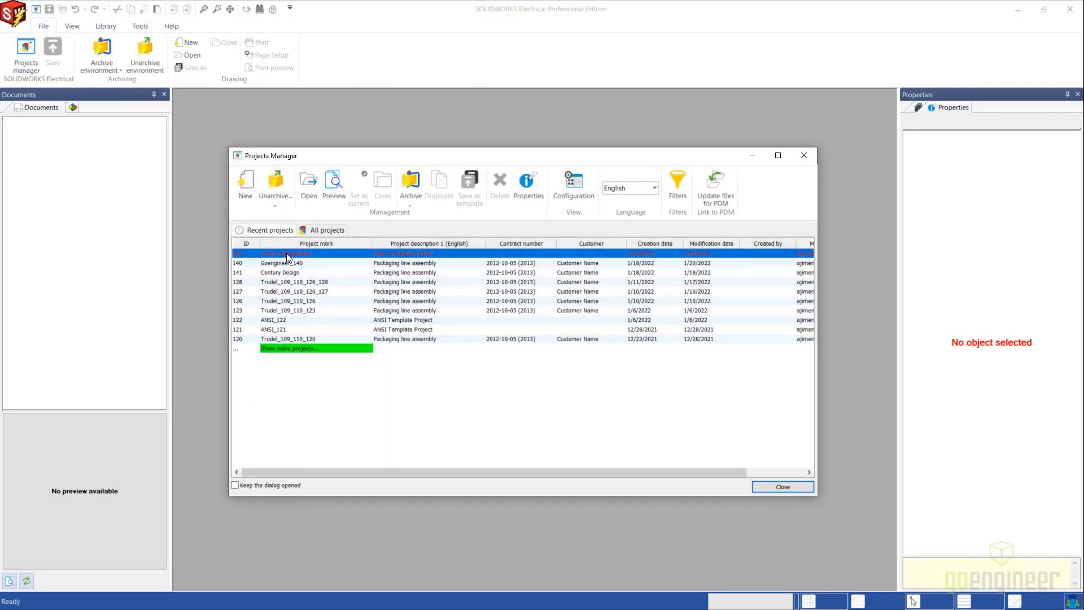
click(305, 192)
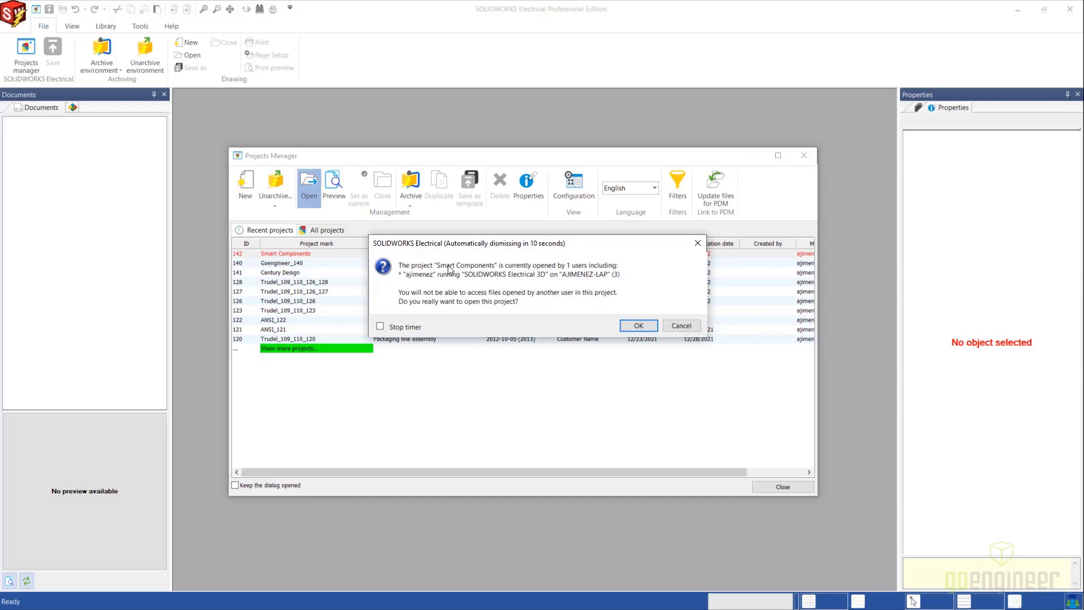
click(606, 327)
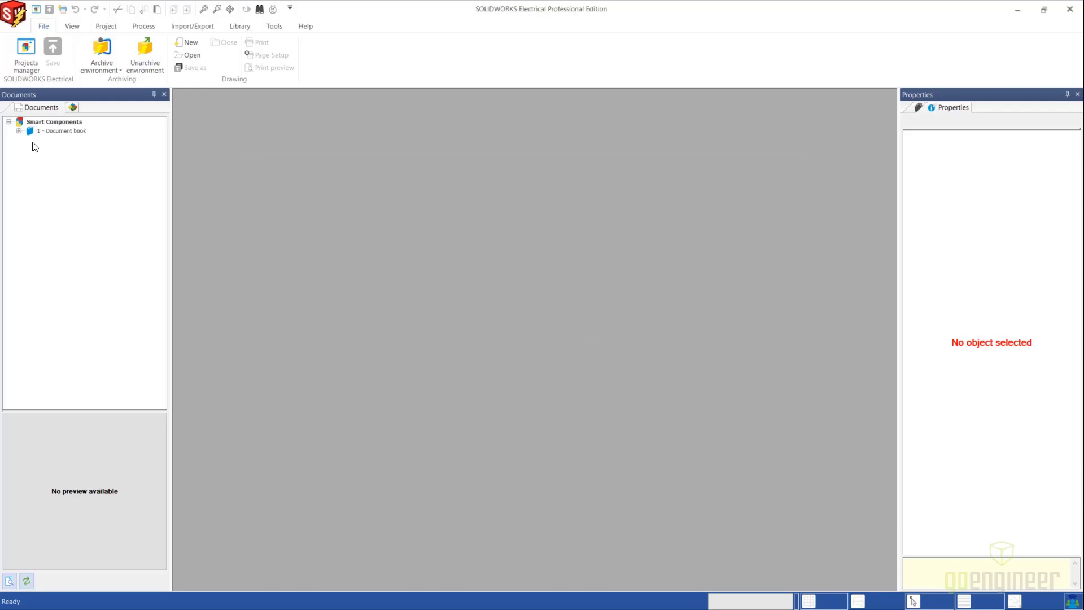
click(18, 131)
double_click(79, 185)
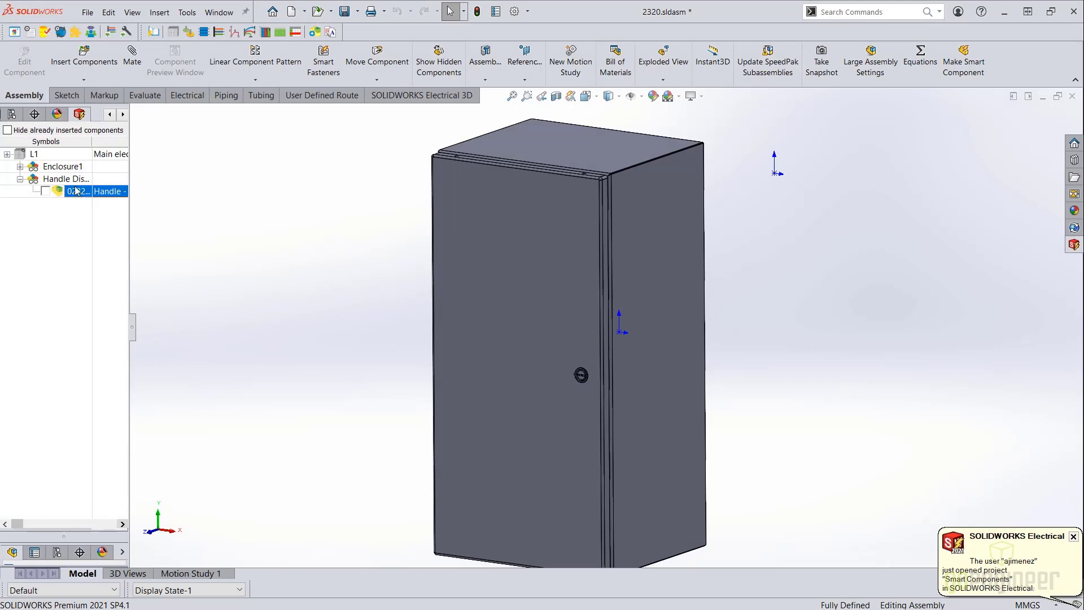
Insert the 022257 handle's 3D model onto the cabinet door, accepting the automatic mate.
right_click(78, 196)
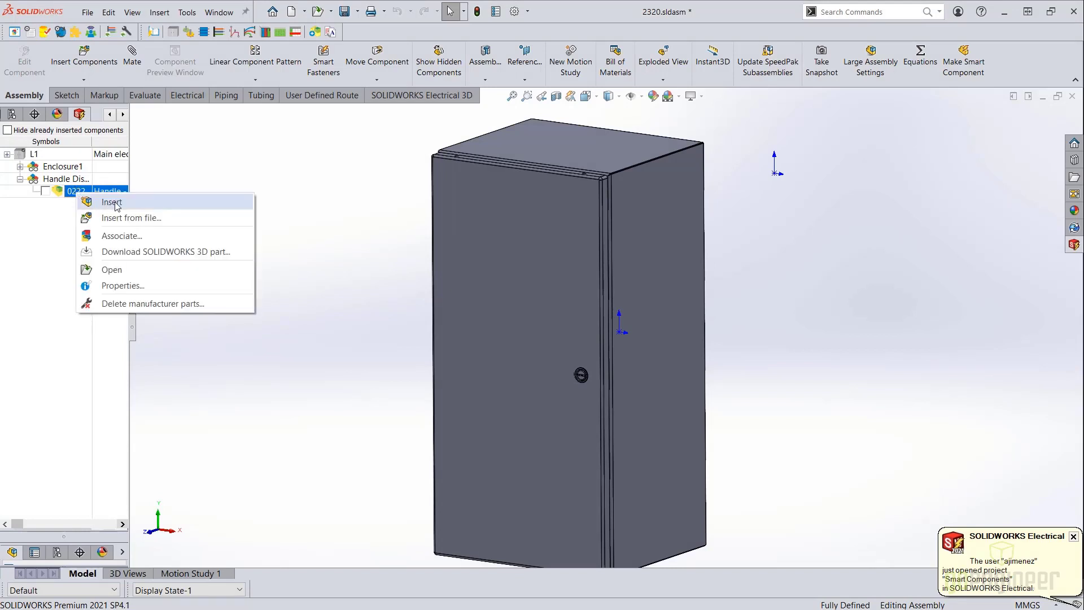
click(113, 202)
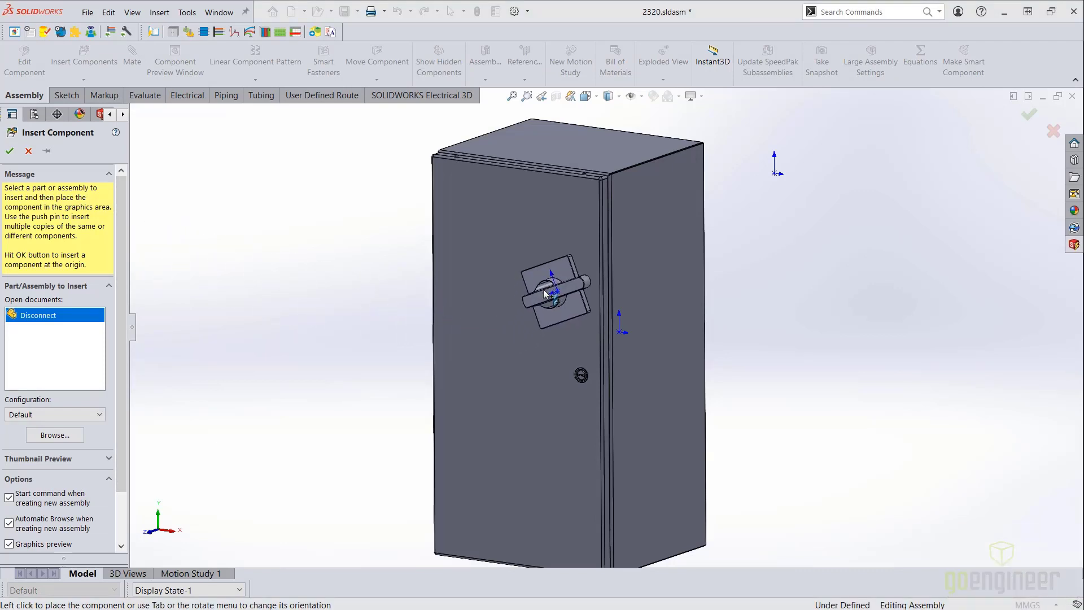
click(546, 295)
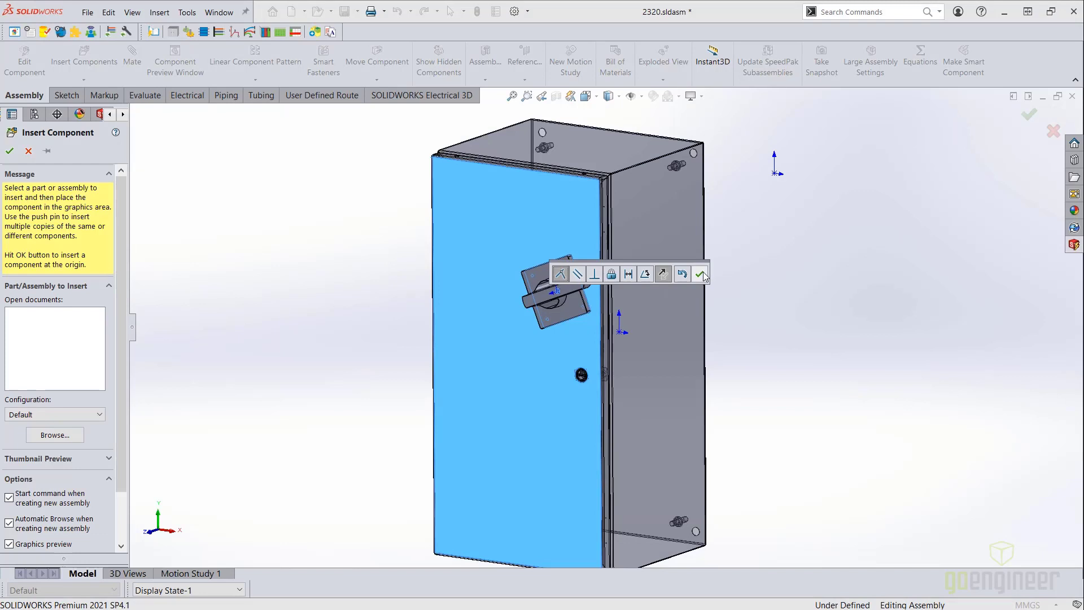
click(700, 274)
Mate the handle's side face parallel to the door and begin inserting its smart features.
scroll(601, 292, down, 8)
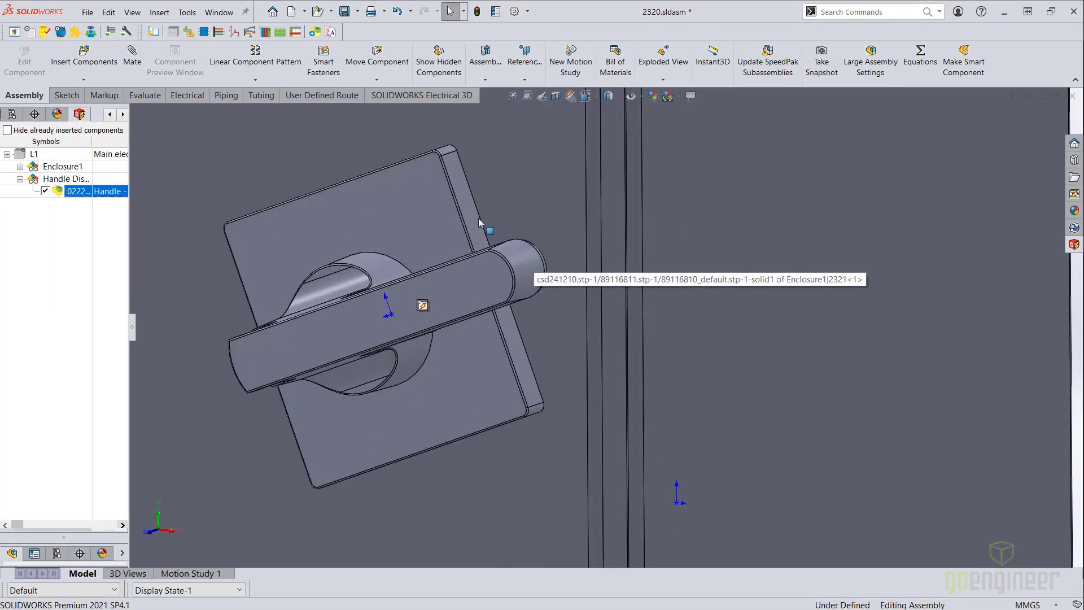
click(480, 220)
click(666, 243)
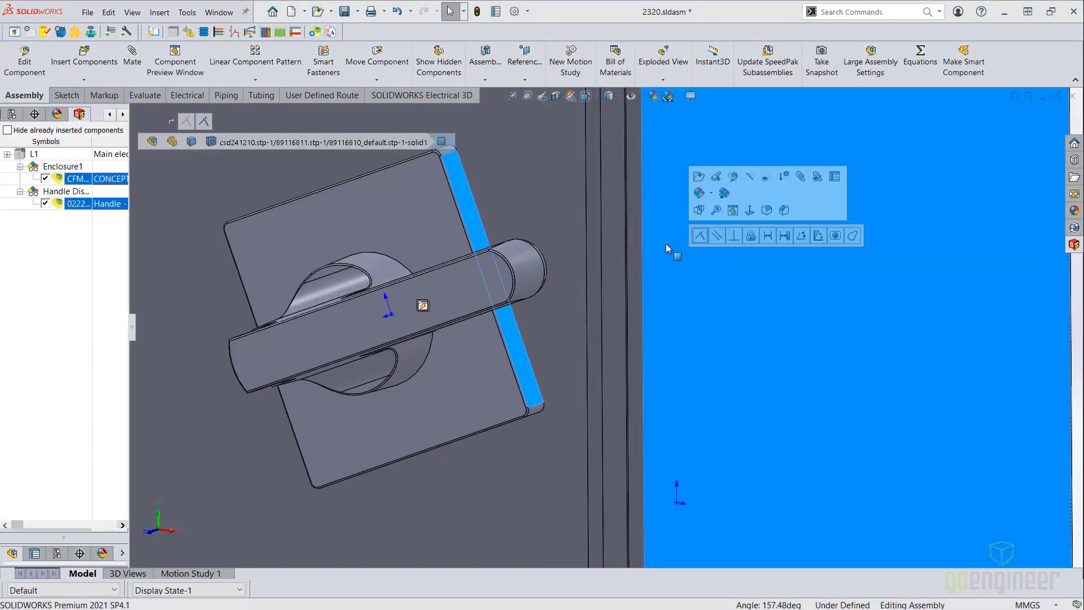
click(715, 235)
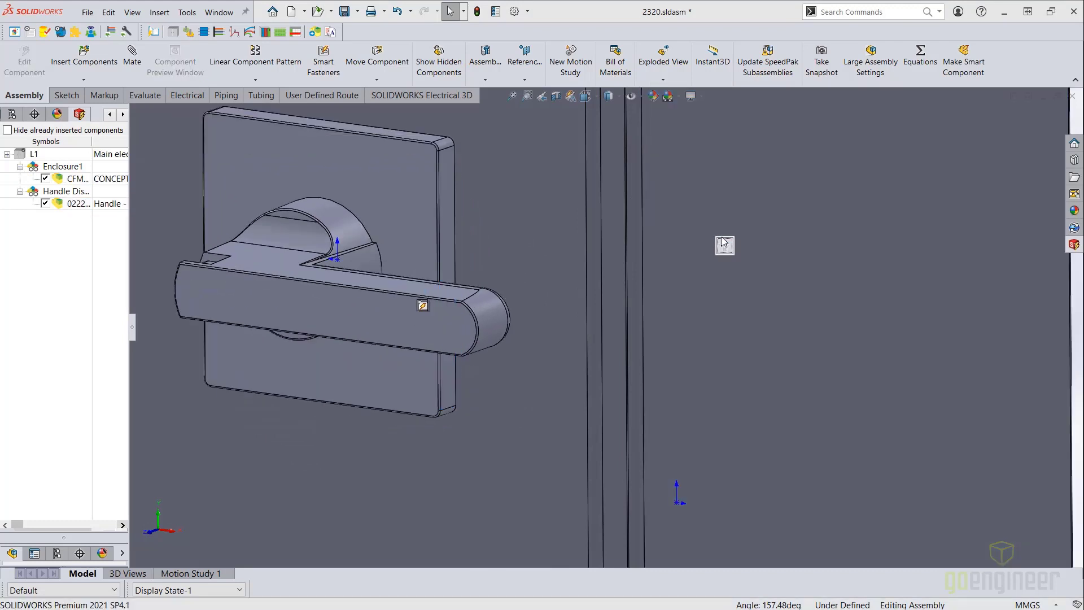
scroll(622, 267, up, 8)
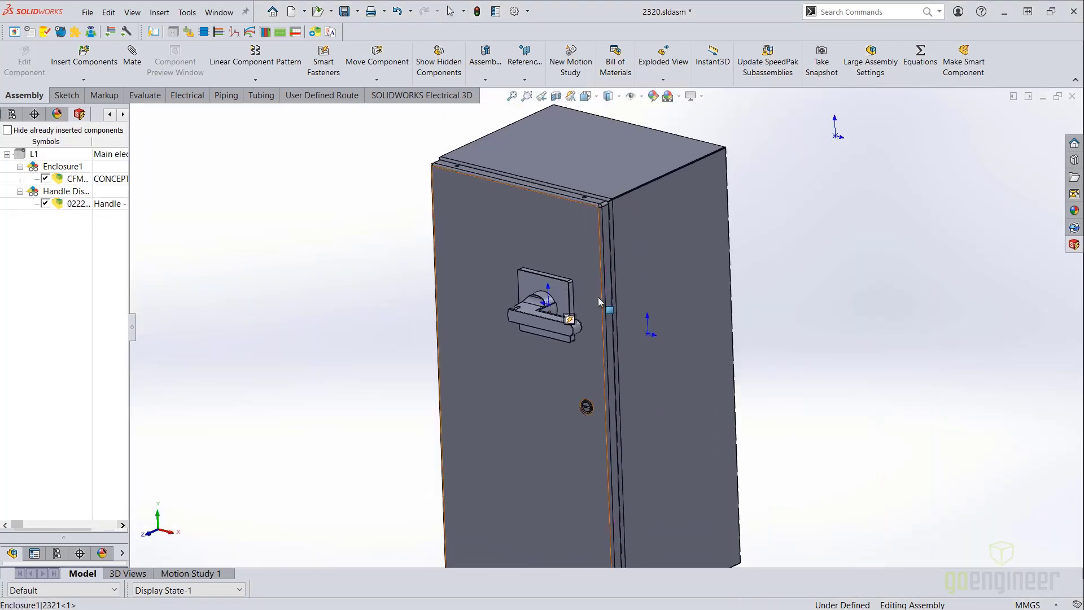
scroll(587, 316, down, 5)
click(561, 322)
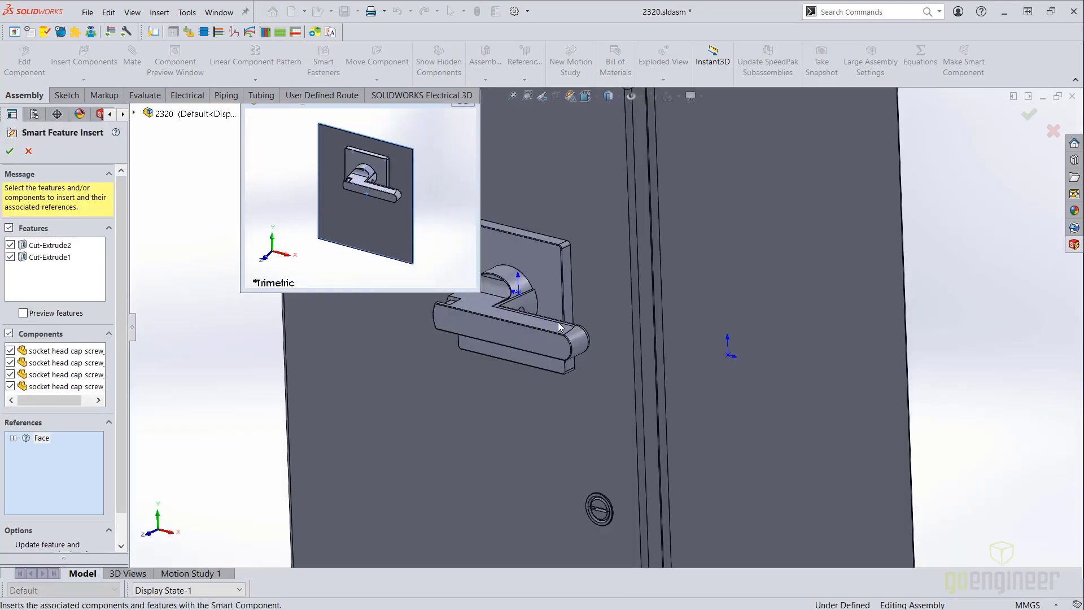
Pick the enclosure door face via Select Other as the Smart Feature Insert reference.
scroll(559, 324, up, 2)
right_click(558, 392)
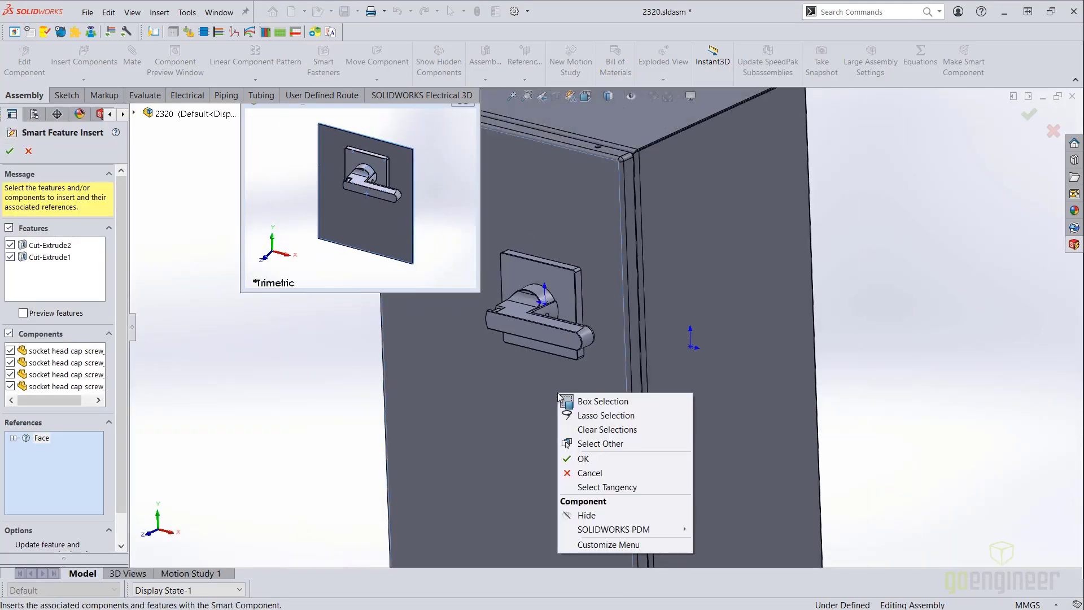
click(603, 444)
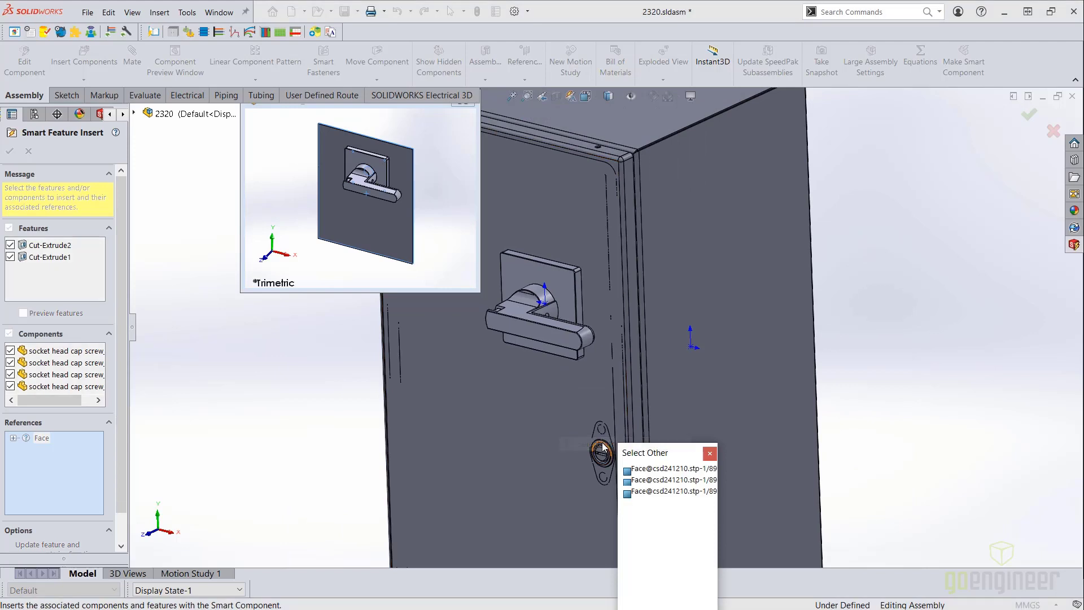
click(574, 405)
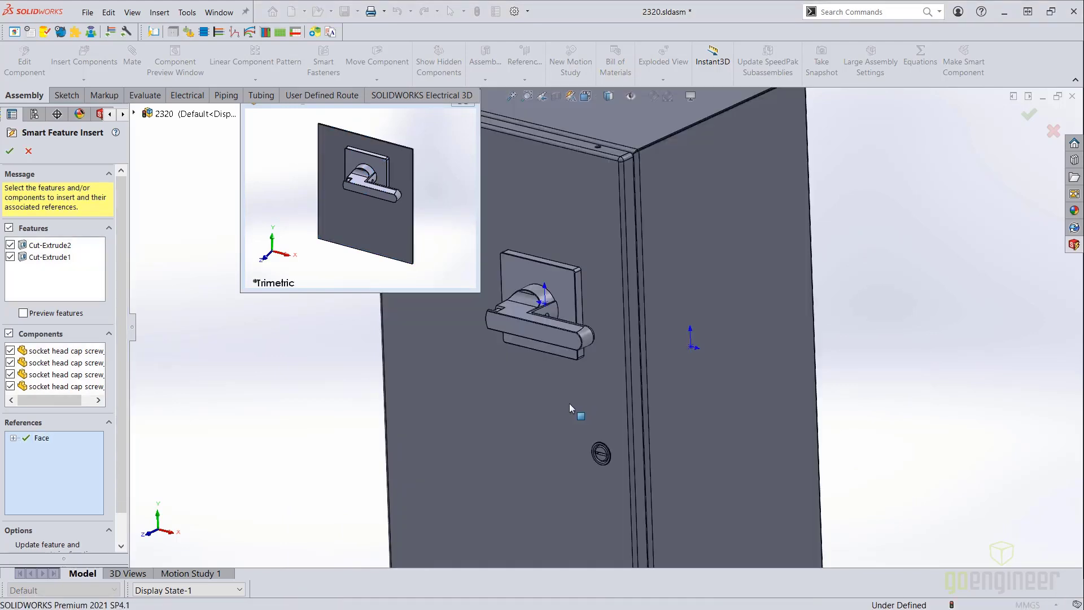